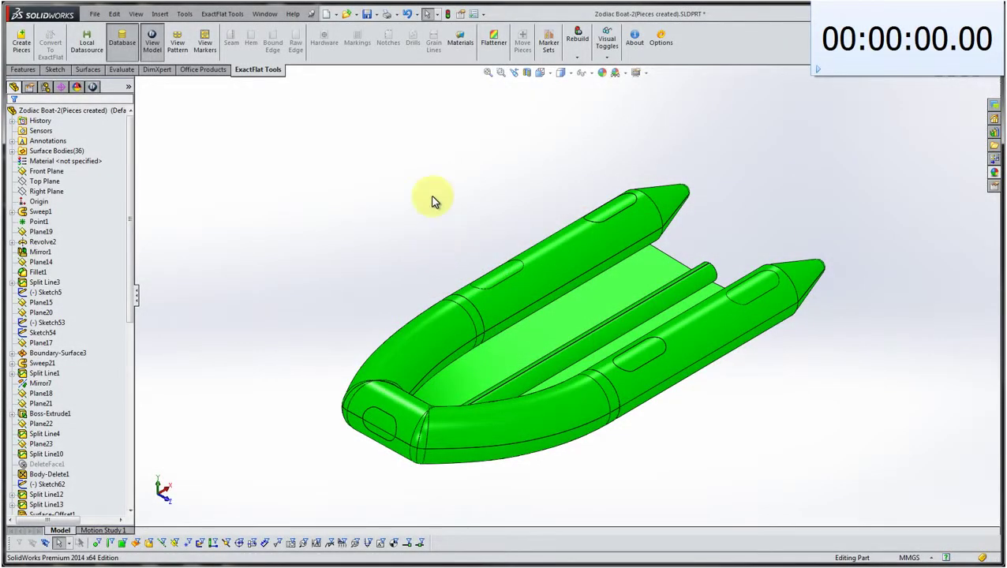
Inspect the boat mesh in the 3D-to-2D flattener, then display the flattened 2D pattern pieces.
click(502, 49)
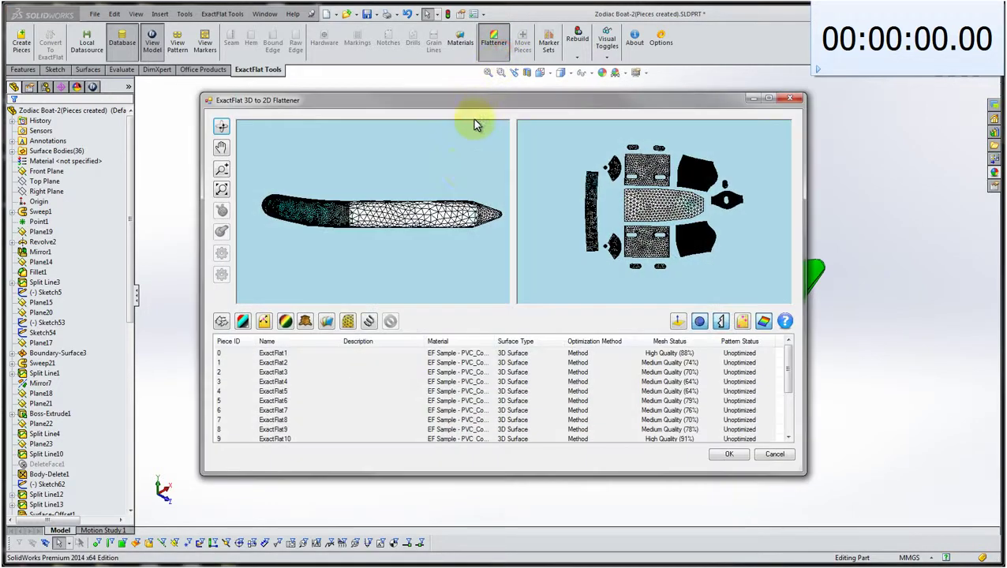
drag(388, 190, 356, 282)
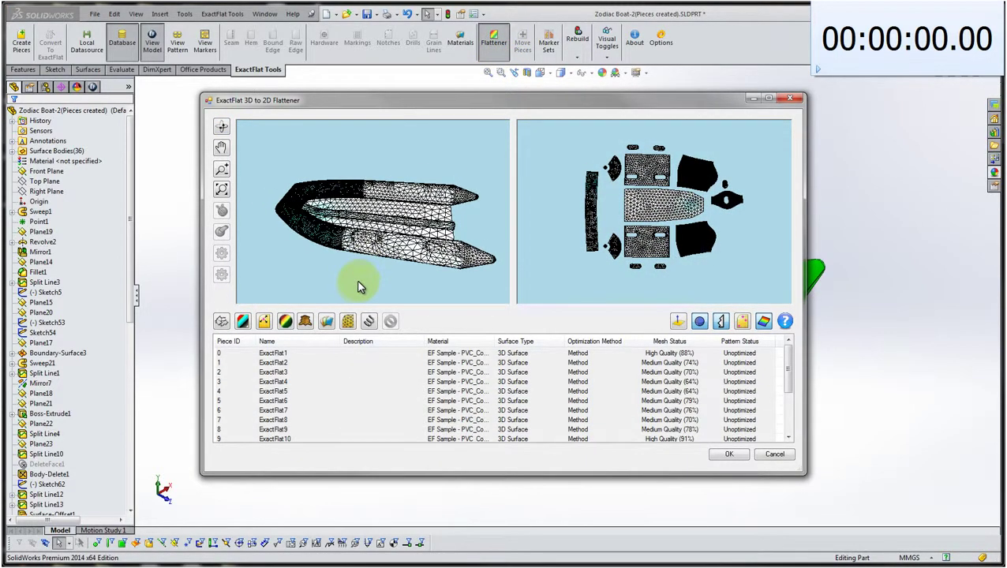
click(791, 99)
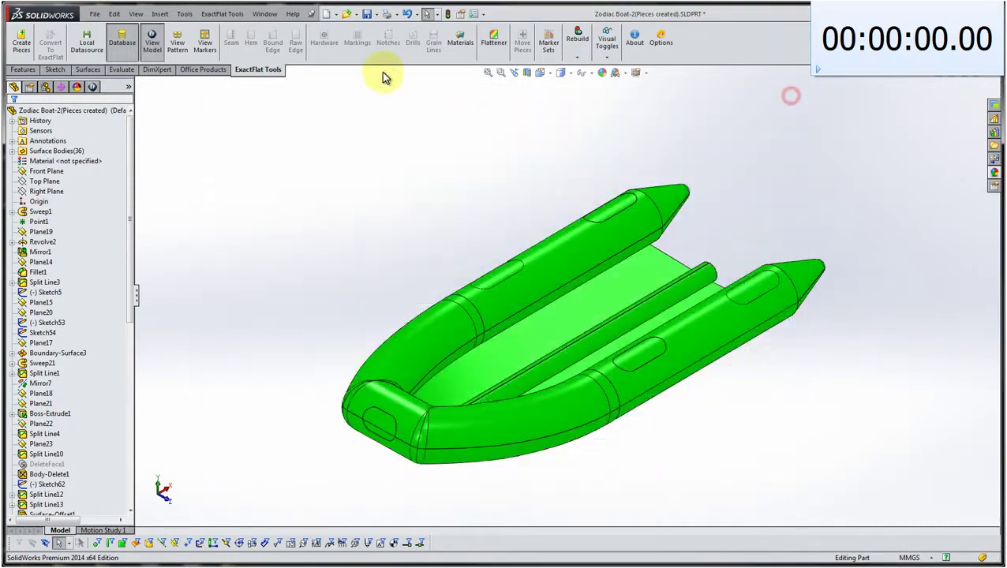
click(183, 49)
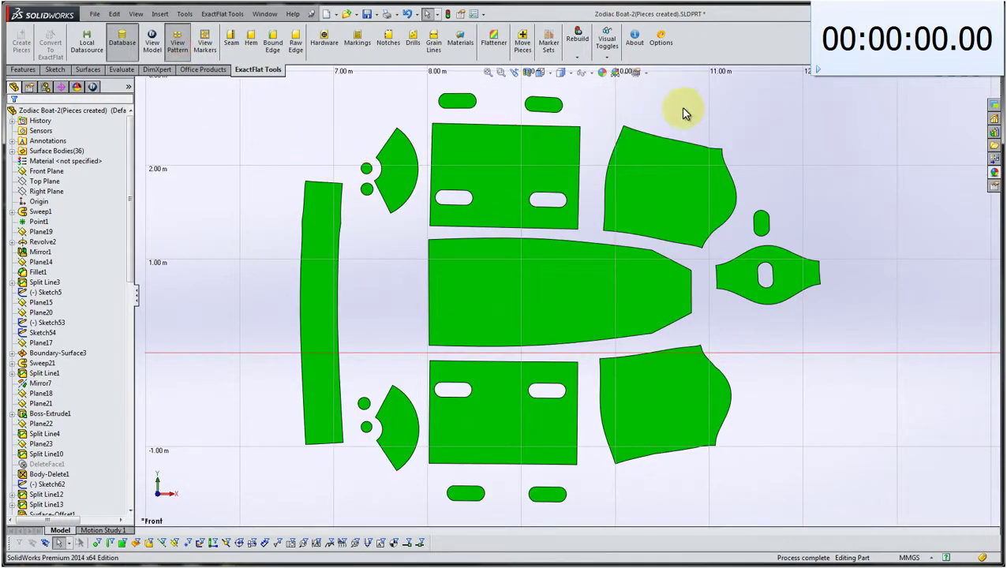
click(817, 71)
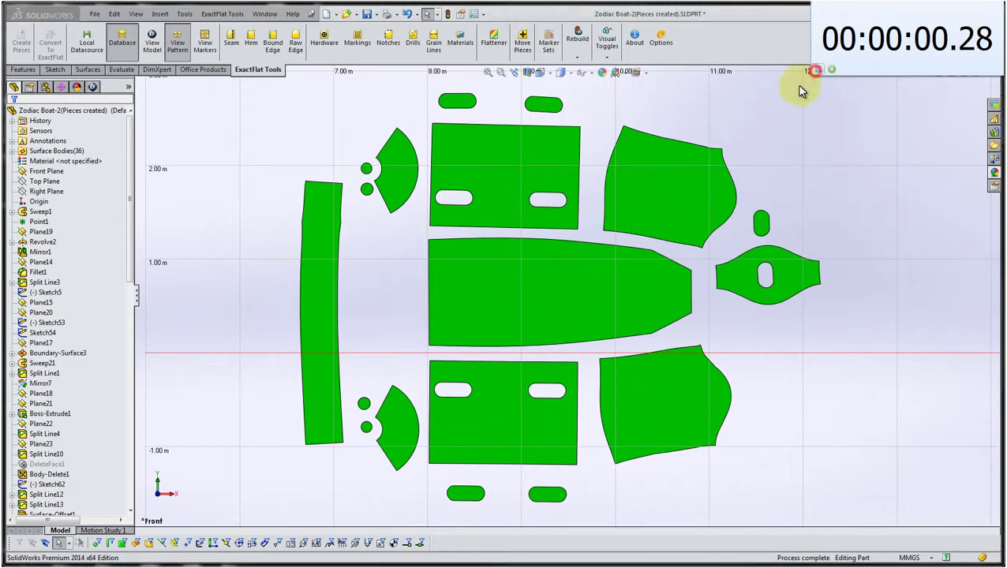
Give the upper wedge's two curved edge segments and their auto-paired mates a .75" seam.
click(234, 52)
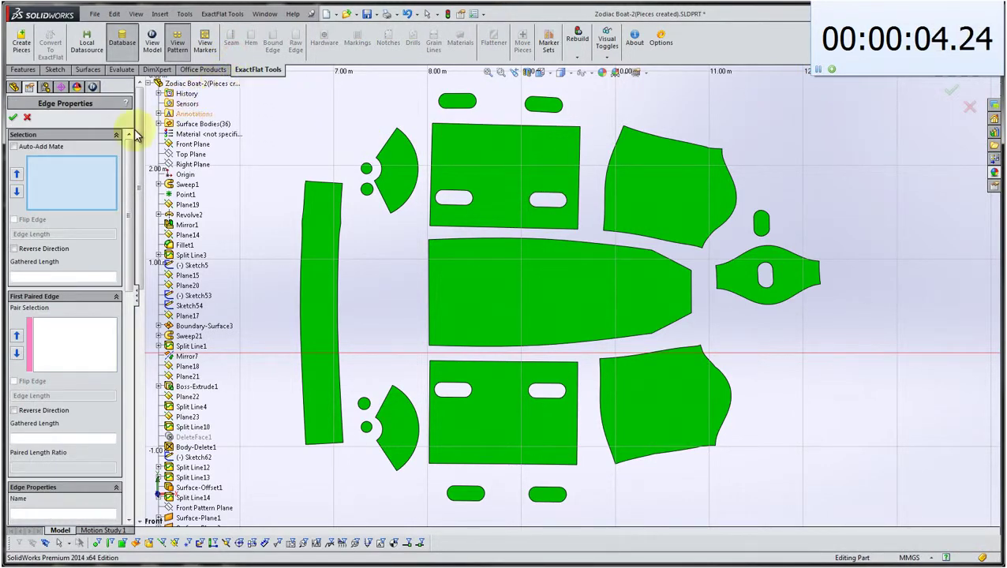
click(14, 147)
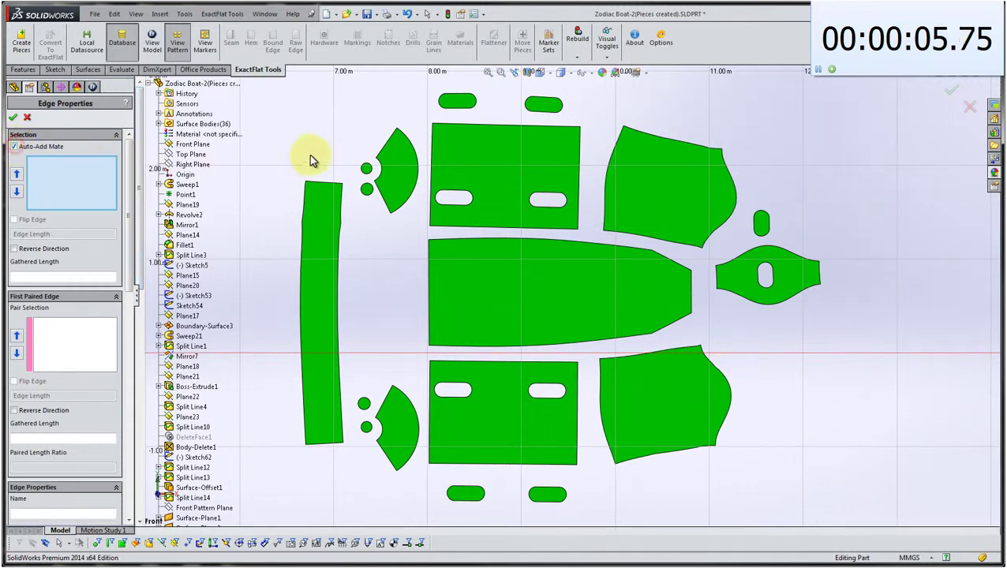
click(401, 130)
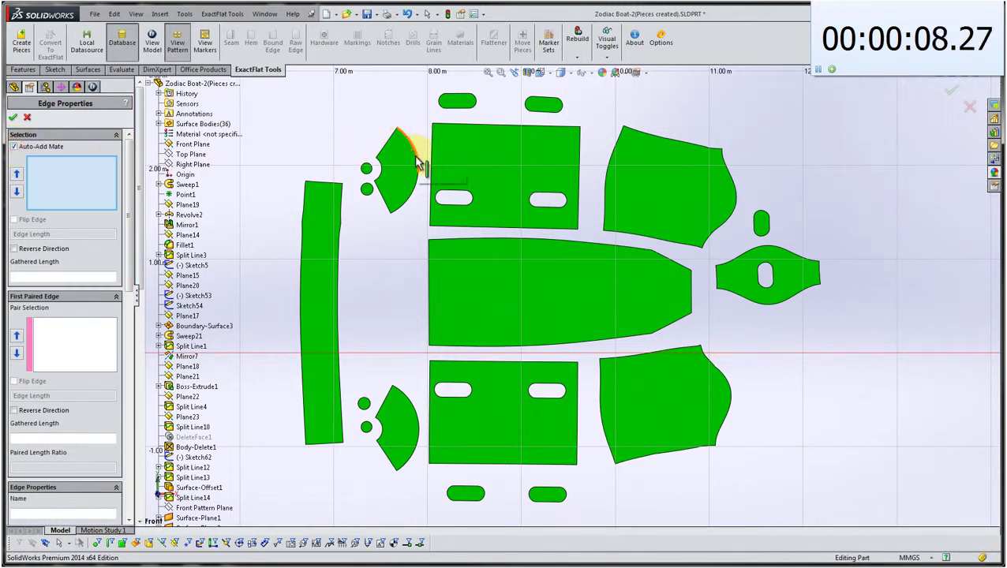
click(415, 163)
click(419, 190)
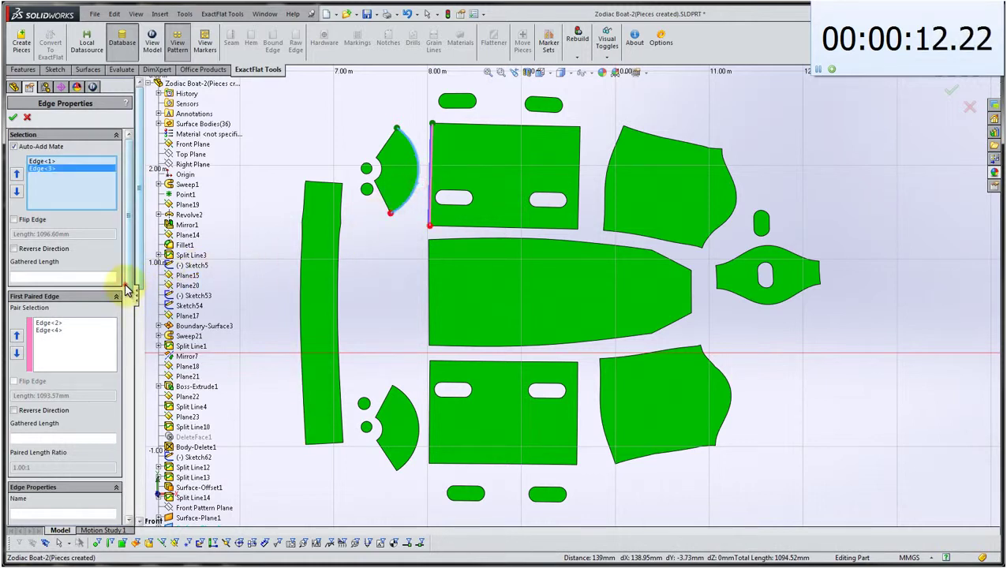
drag(127, 291, 128, 376)
click(93, 348)
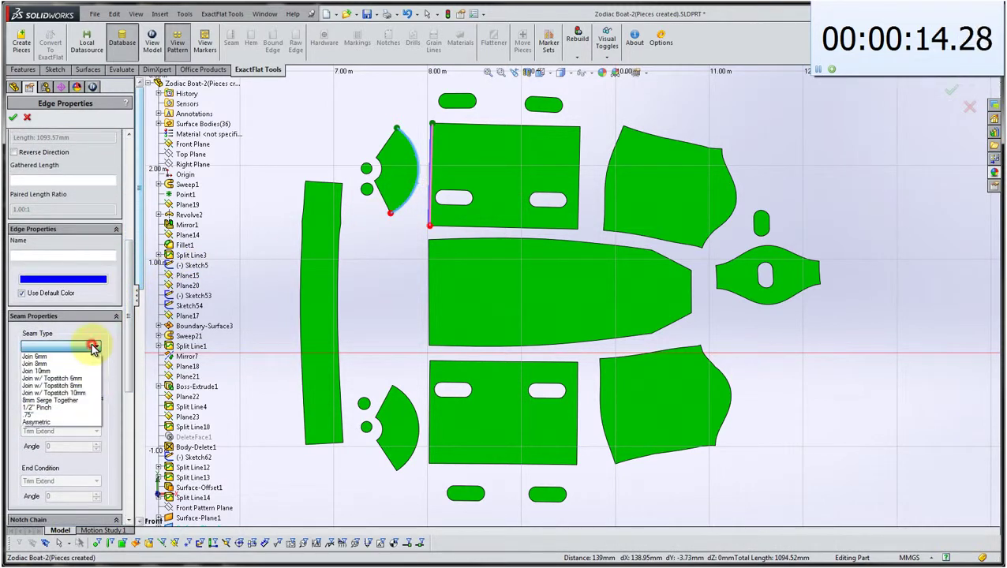
click(32, 414)
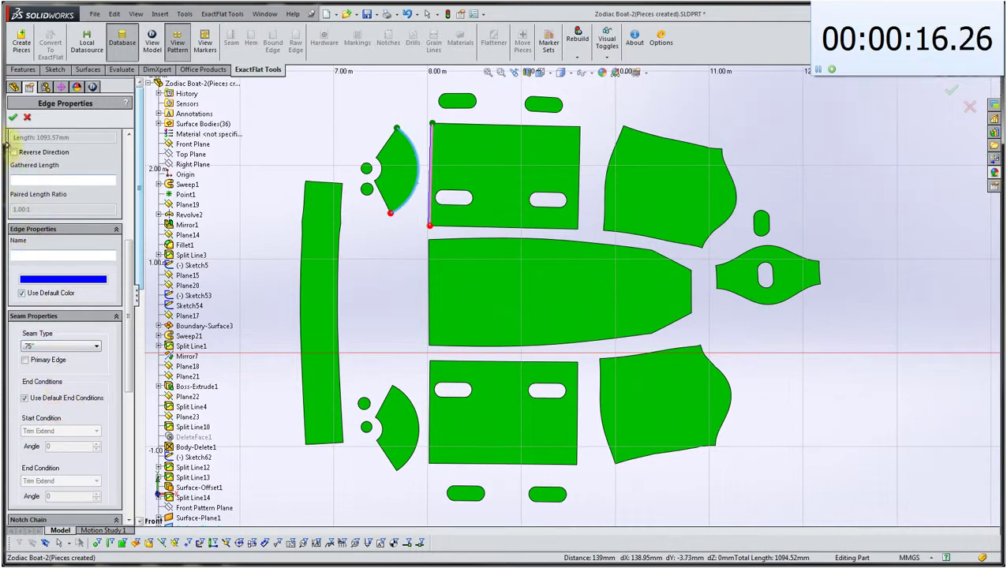
click(15, 119)
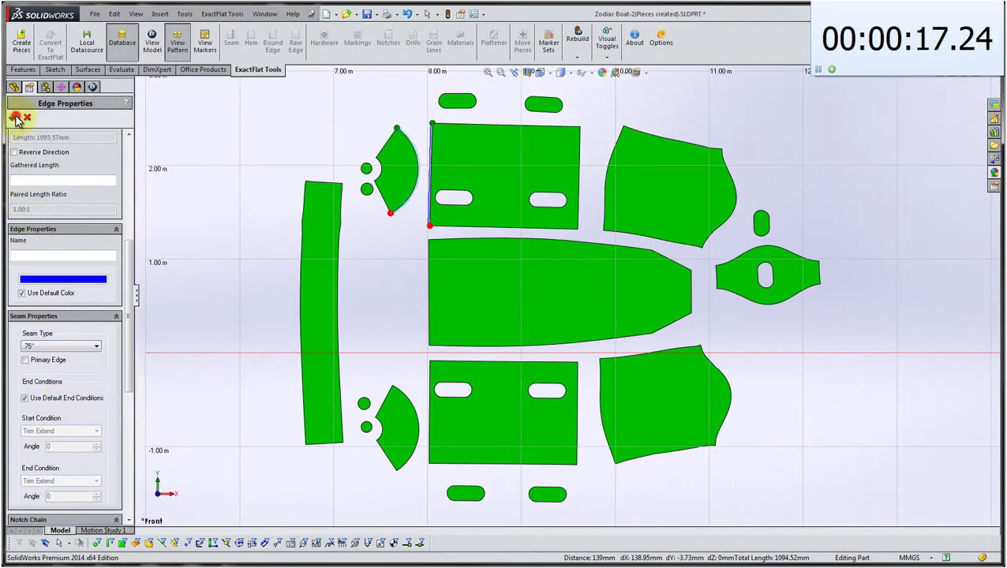
Seam the lower wedge's curved edge to the auto-mated panel edge with a .75" seam type.
click(242, 151)
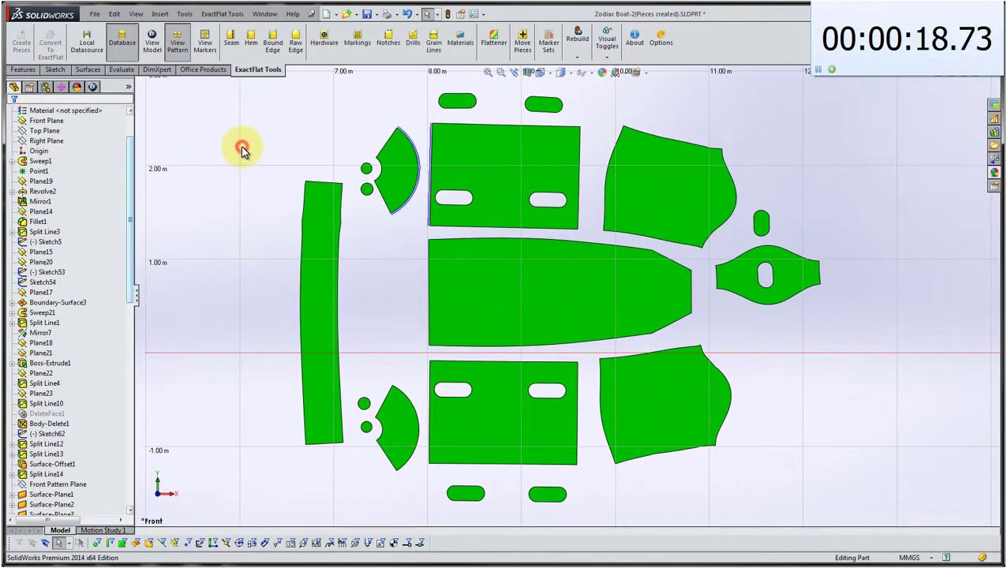
click(230, 38)
click(22, 149)
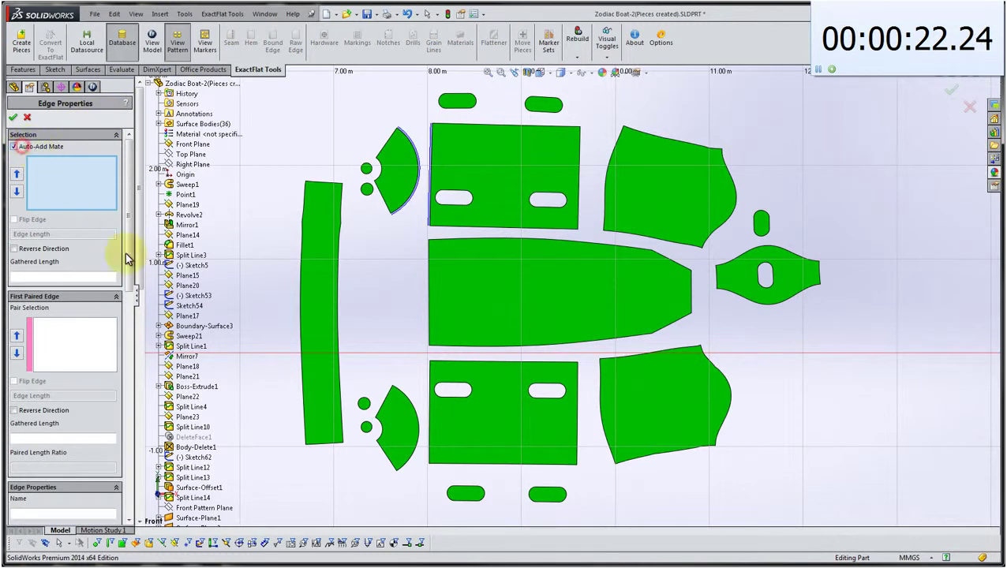
click(401, 392)
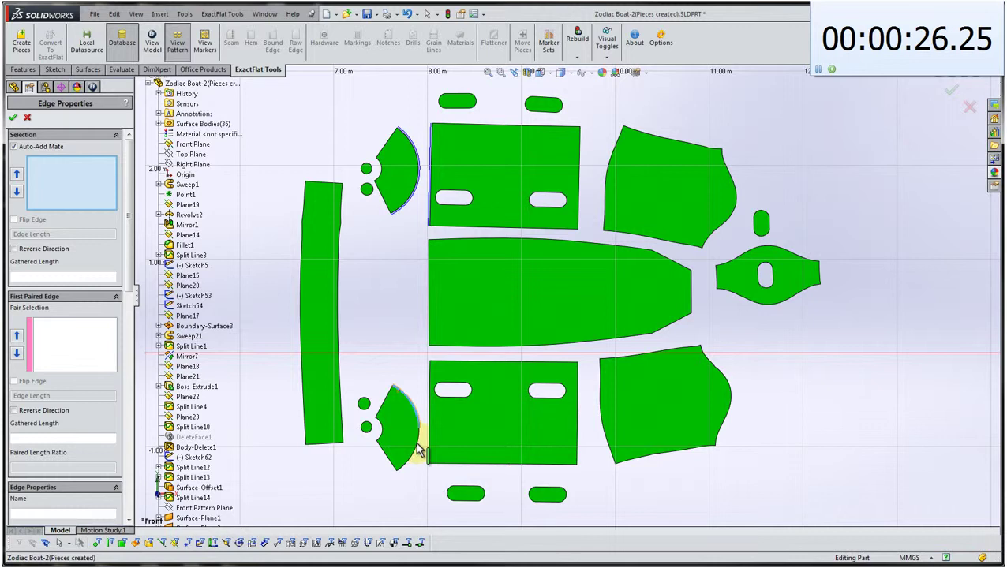
click(418, 448)
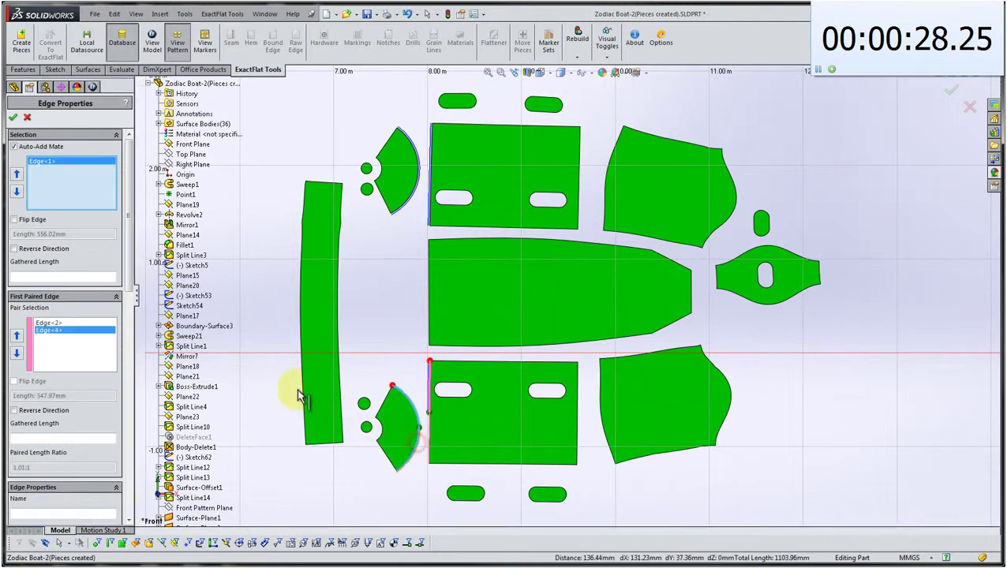
drag(127, 265, 130, 379)
click(93, 321)
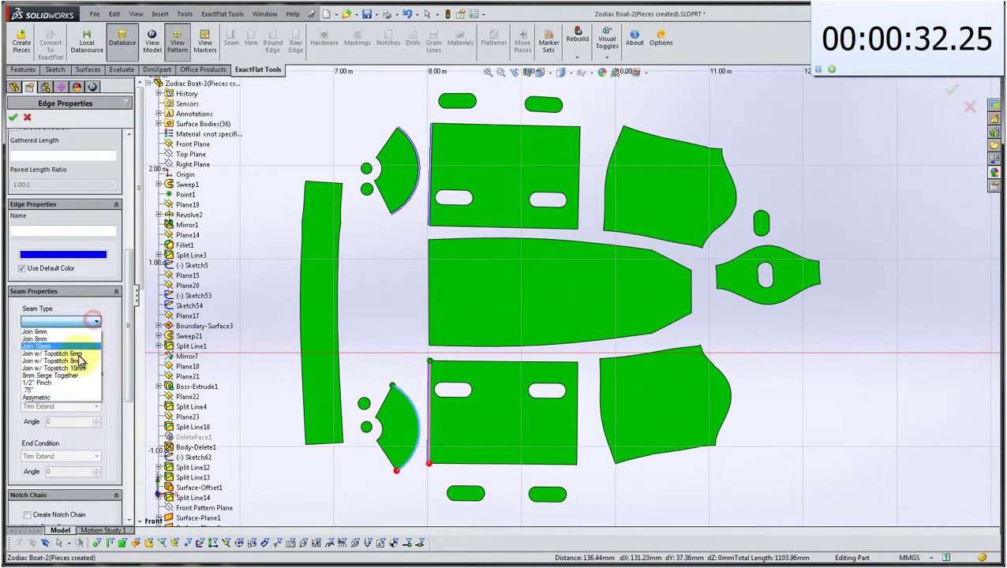
click(69, 390)
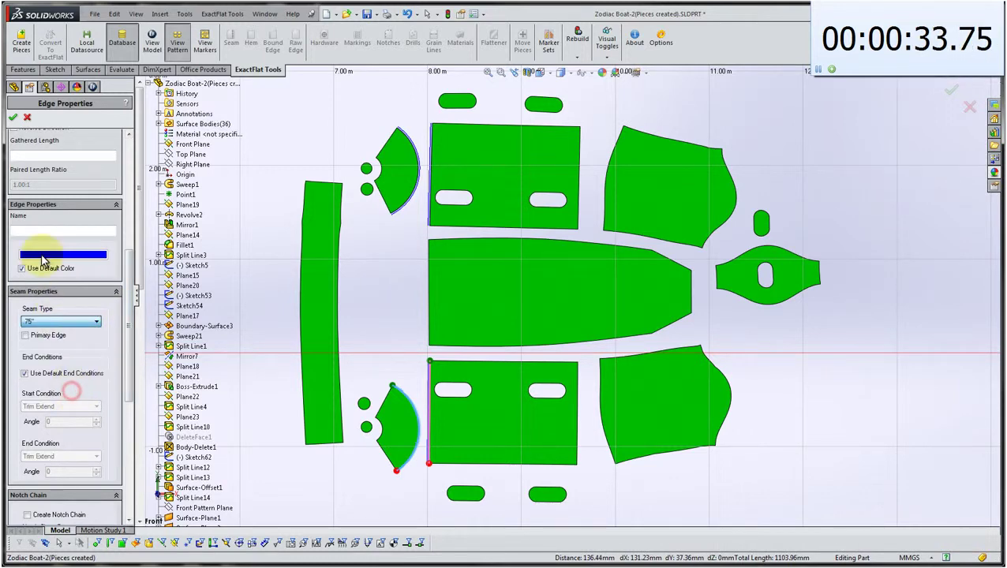
click(13, 120)
click(211, 166)
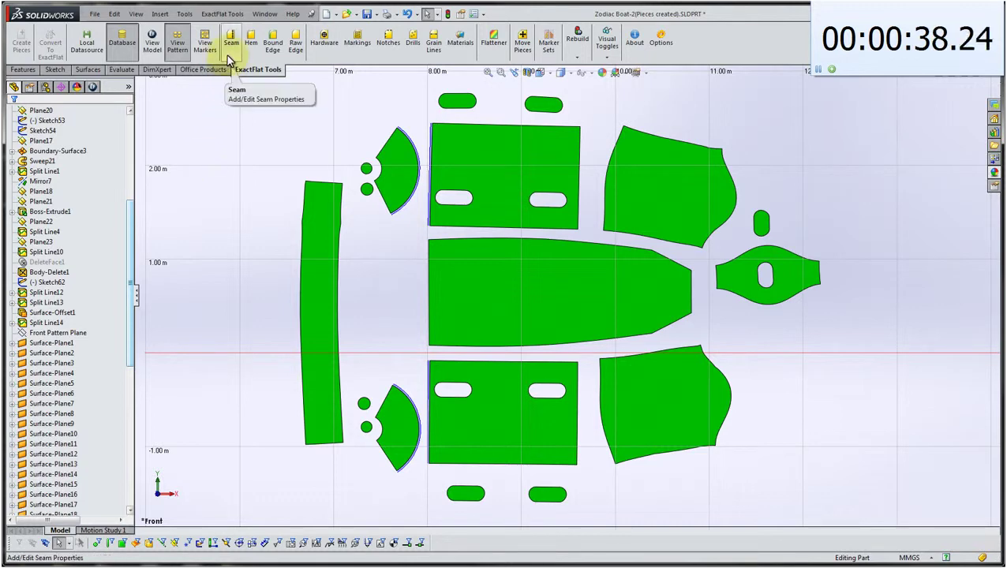
Apply a .75" auto-mated seam to both segments of the upper rectangular panel's right edge.
click(229, 49)
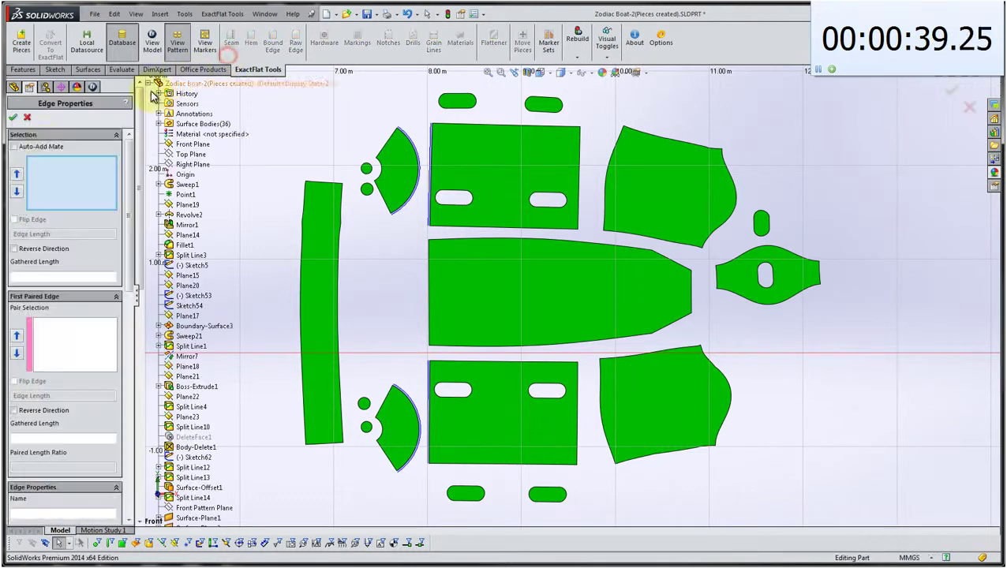
click(36, 146)
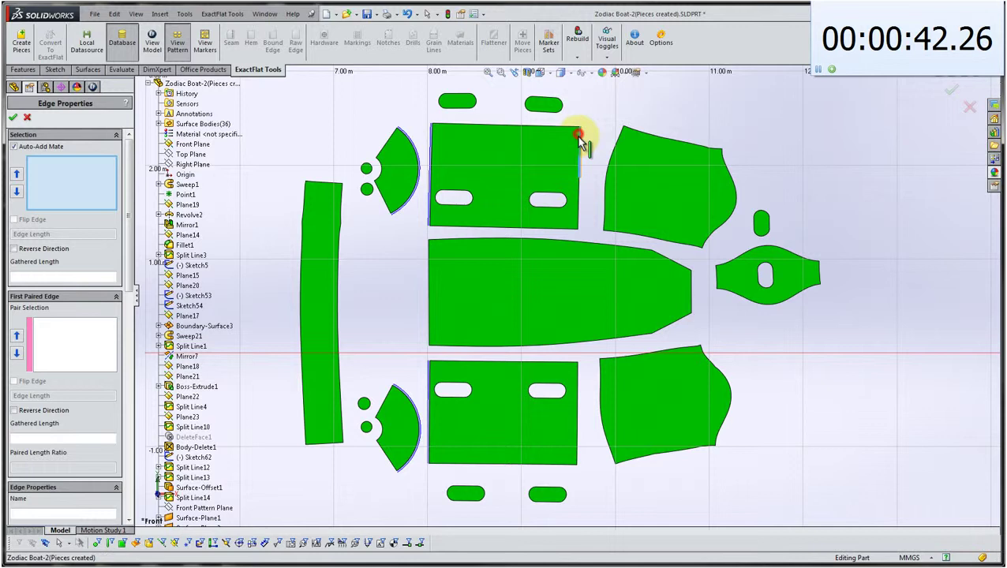
click(580, 181)
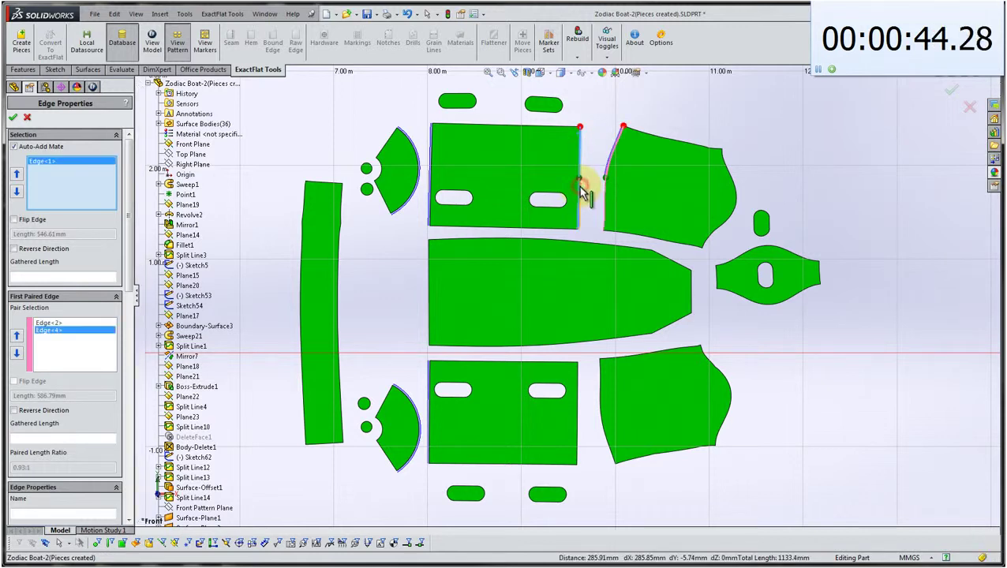
click(581, 191)
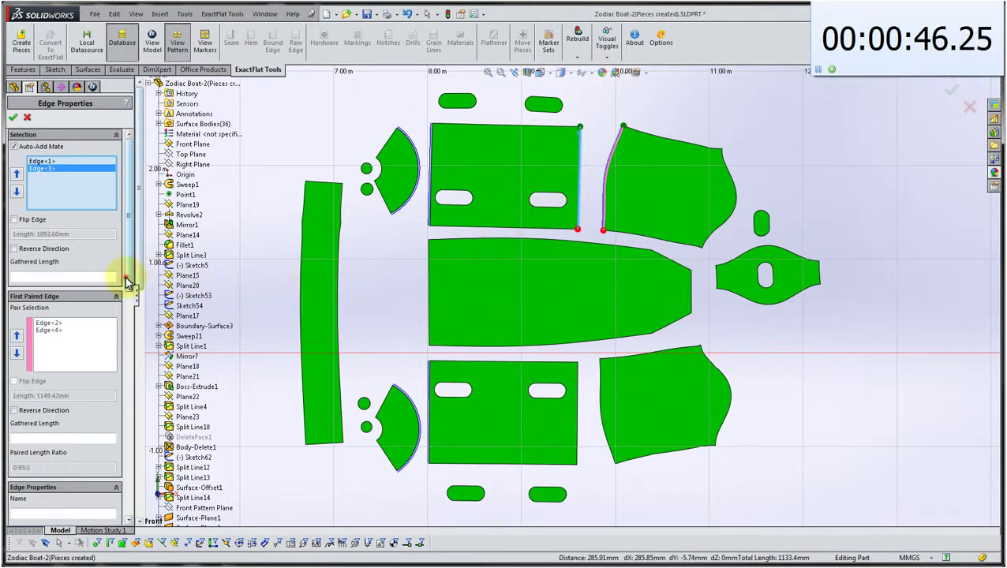
scroll(110, 316, down, 8)
click(87, 327)
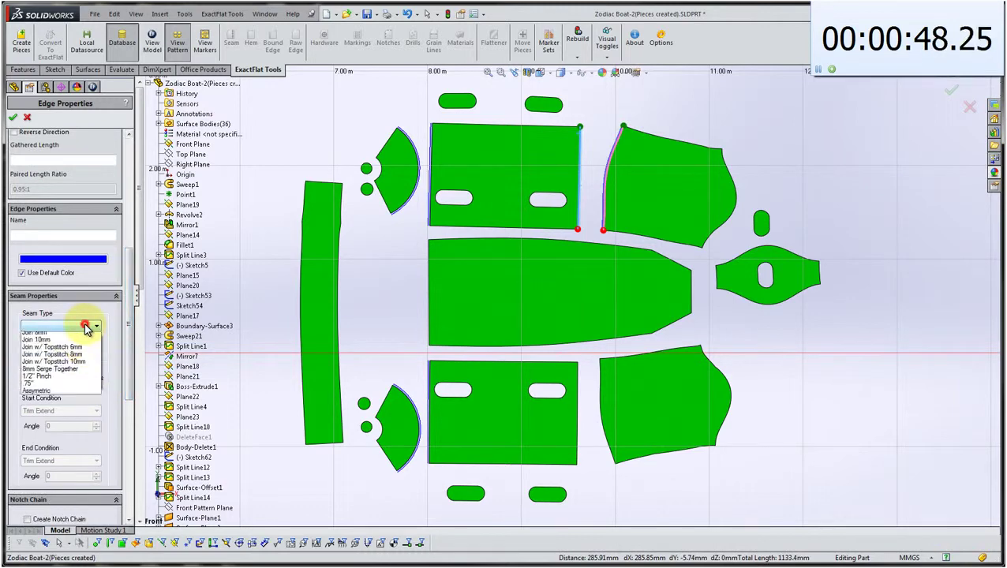
click(43, 394)
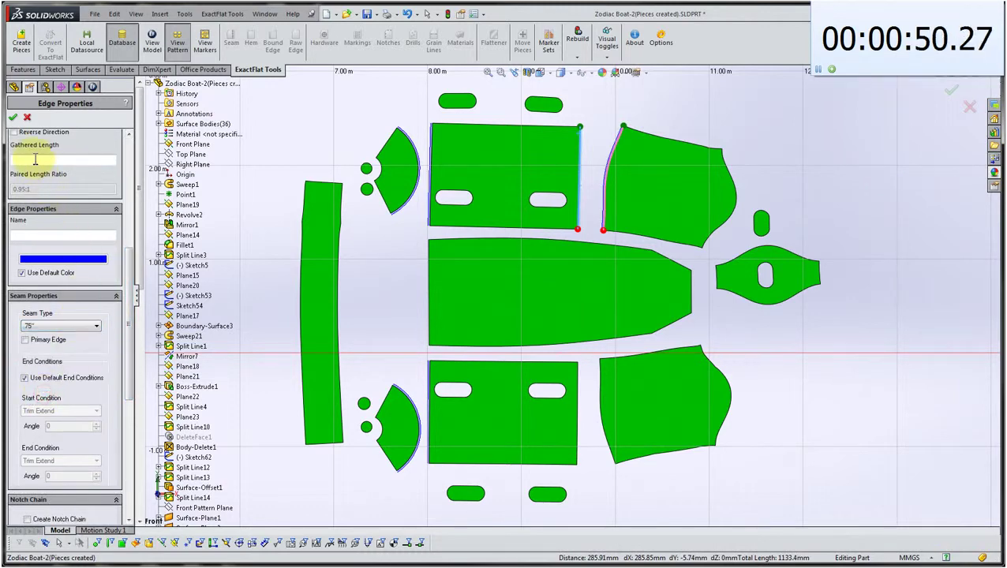
click(16, 121)
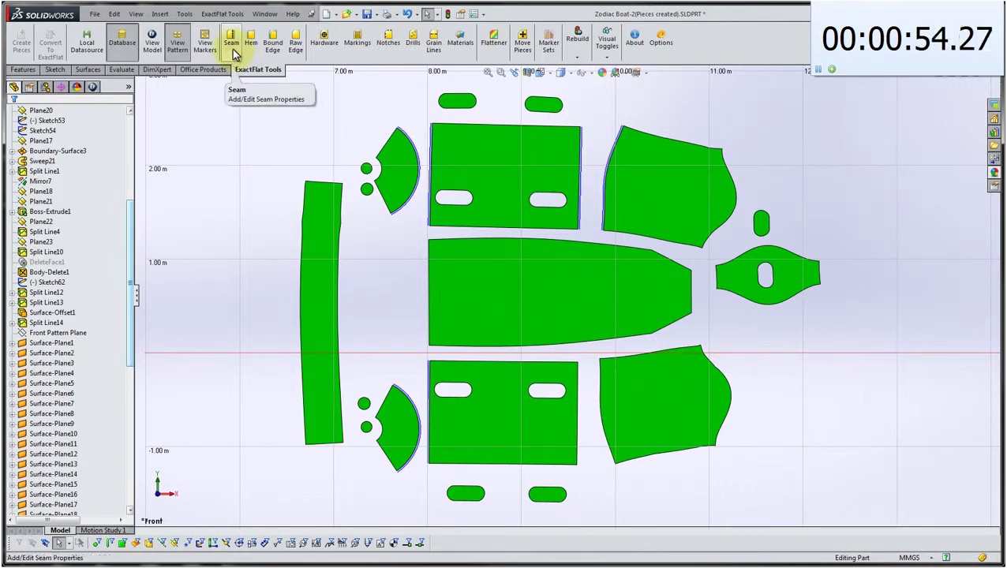
Pair the lower-middle piece's right edge with the lower-right piece's left edge at .75".
click(230, 39)
click(13, 147)
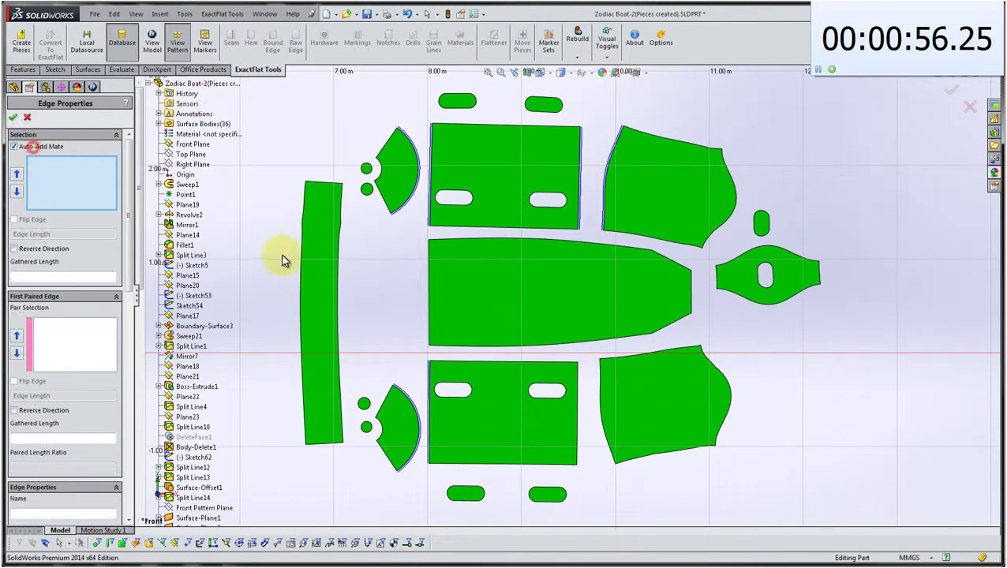
click(578, 368)
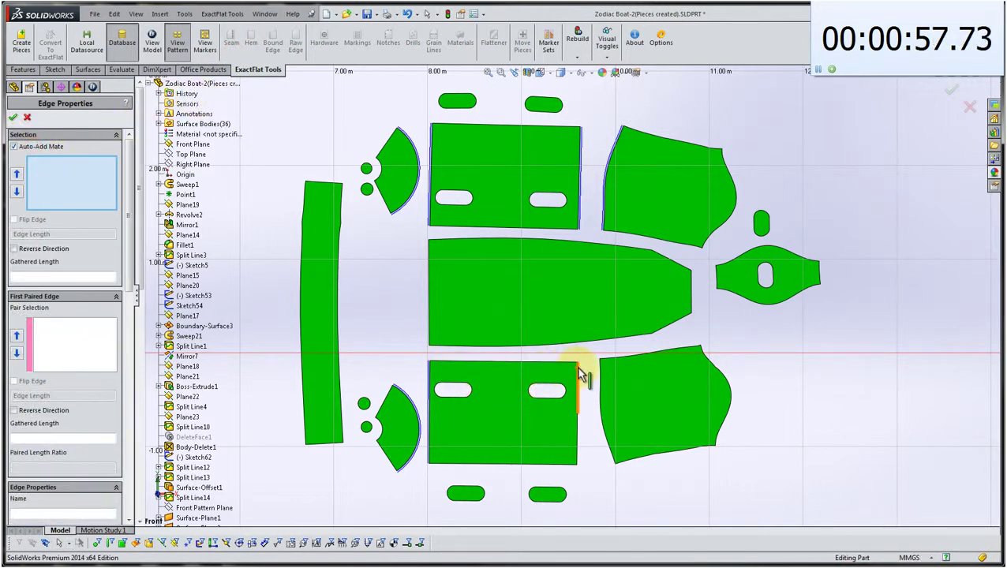
click(577, 430)
click(580, 438)
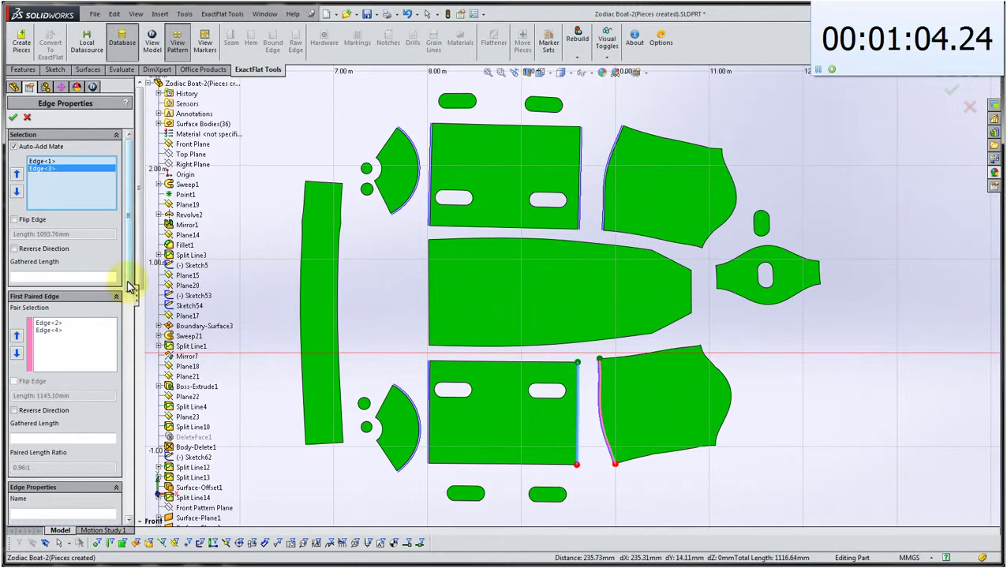
drag(128, 281, 128, 387)
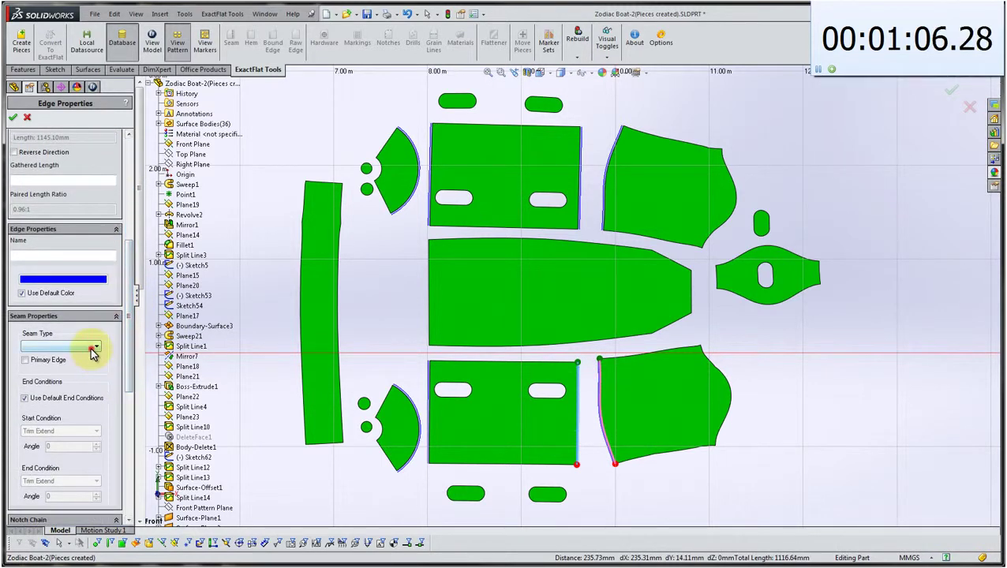
click(92, 346)
click(69, 420)
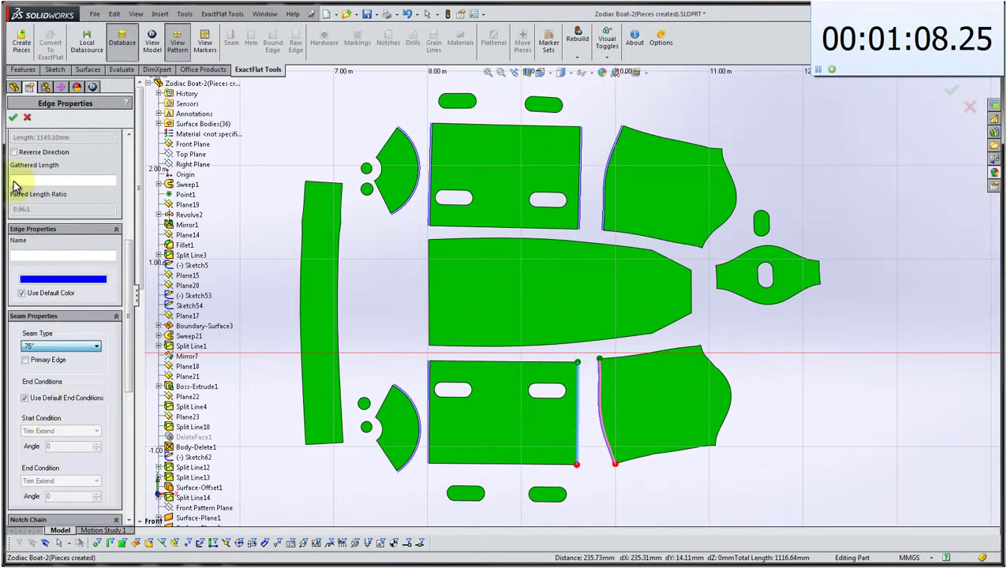
click(14, 119)
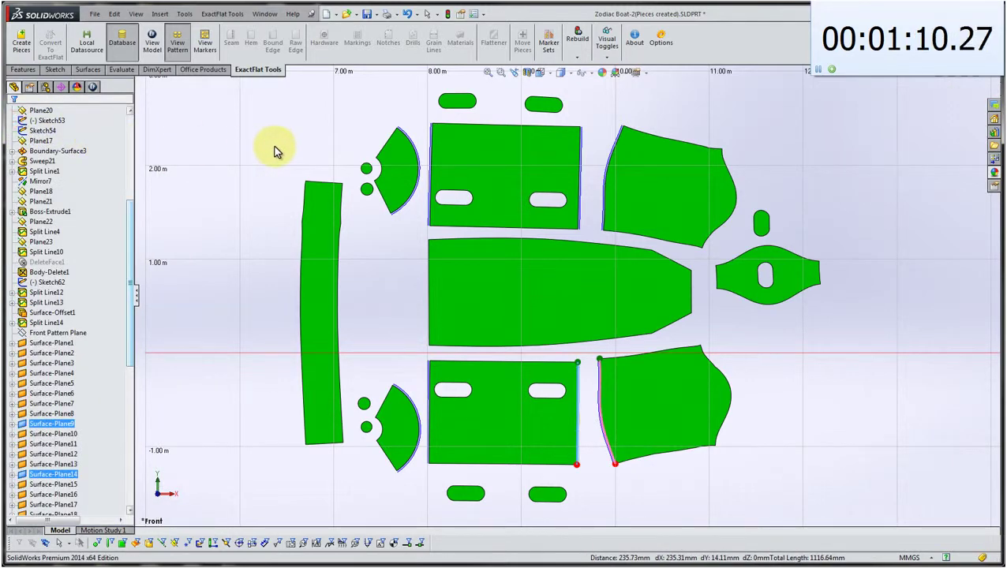
click(274, 148)
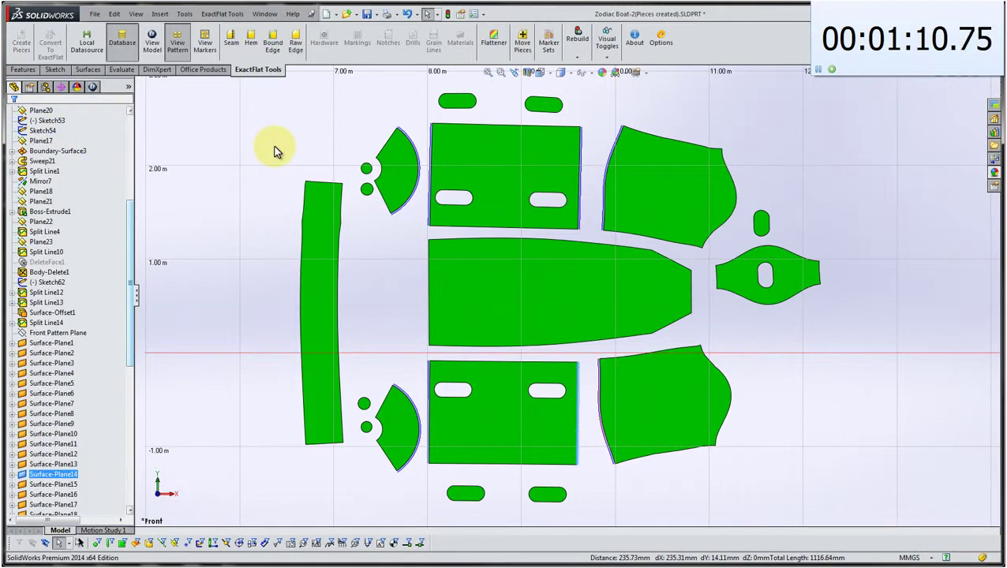
Select the upper-right piece's lower curved edge segments, auto-mating them to the oval piece's top.
click(237, 53)
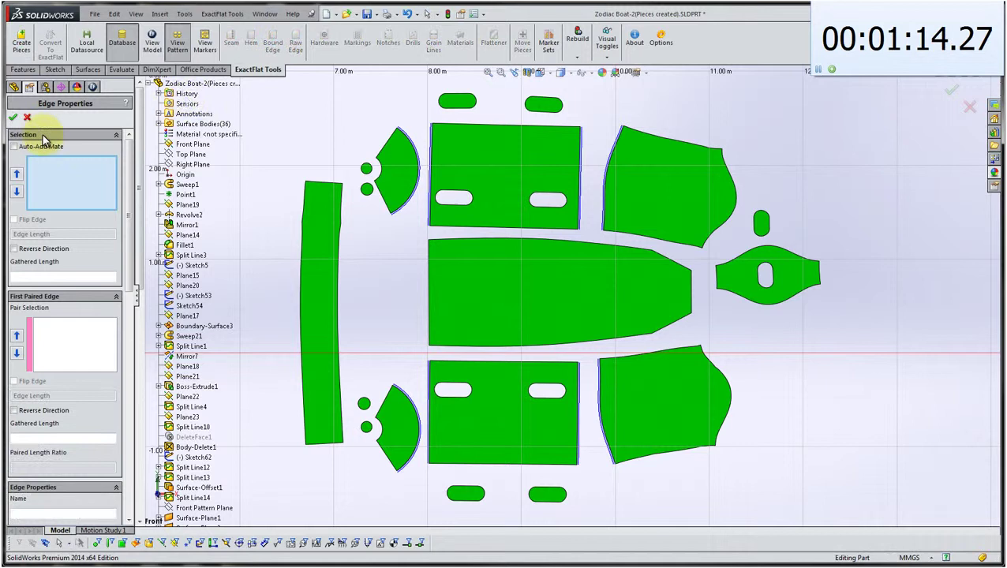
click(14, 146)
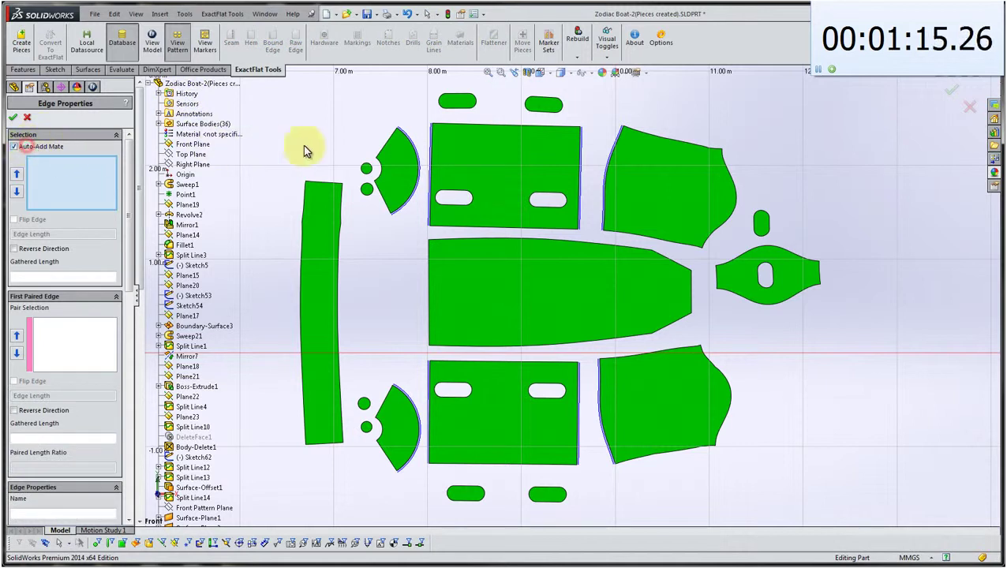
click(722, 152)
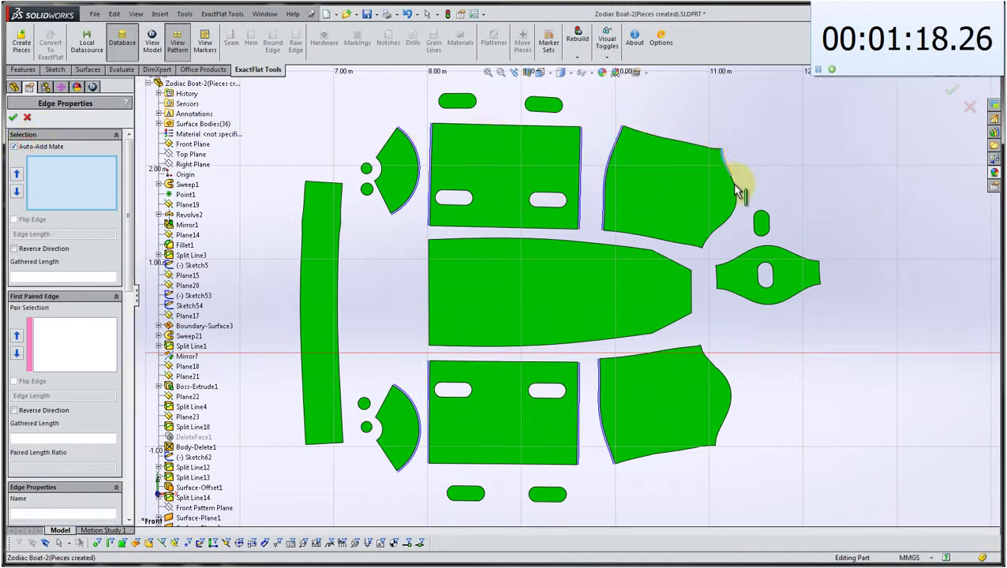
click(737, 193)
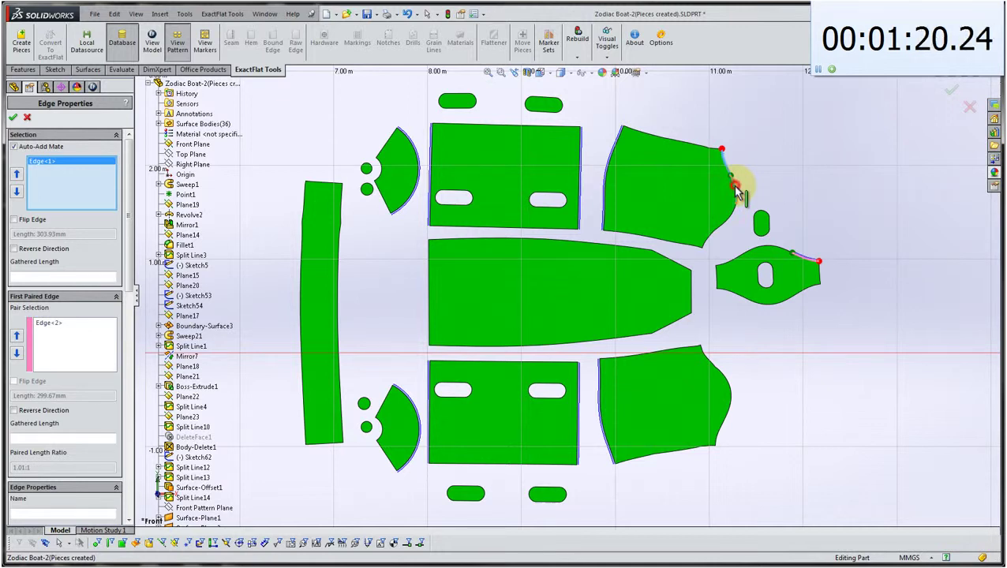
click(734, 217)
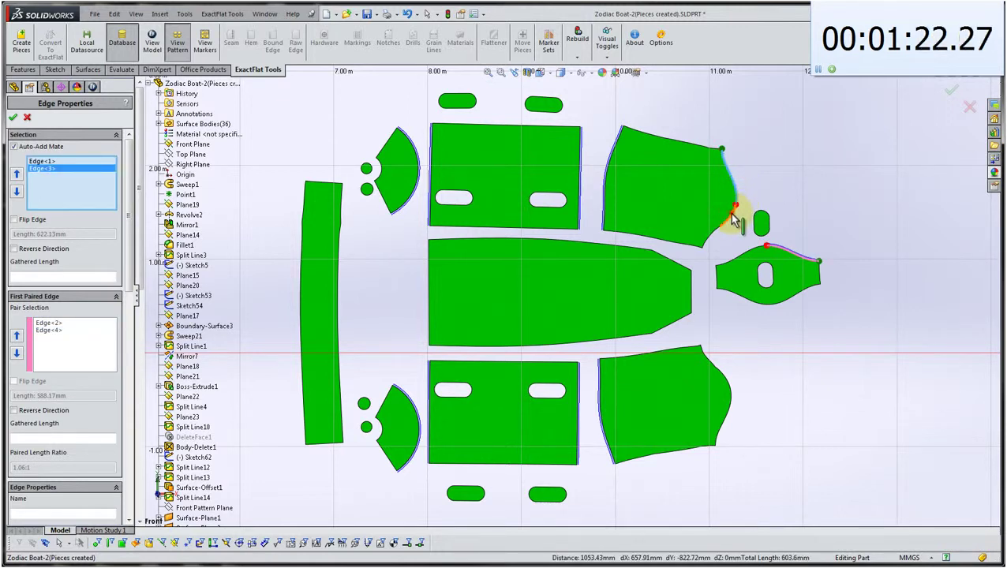
click(732, 221)
click(722, 234)
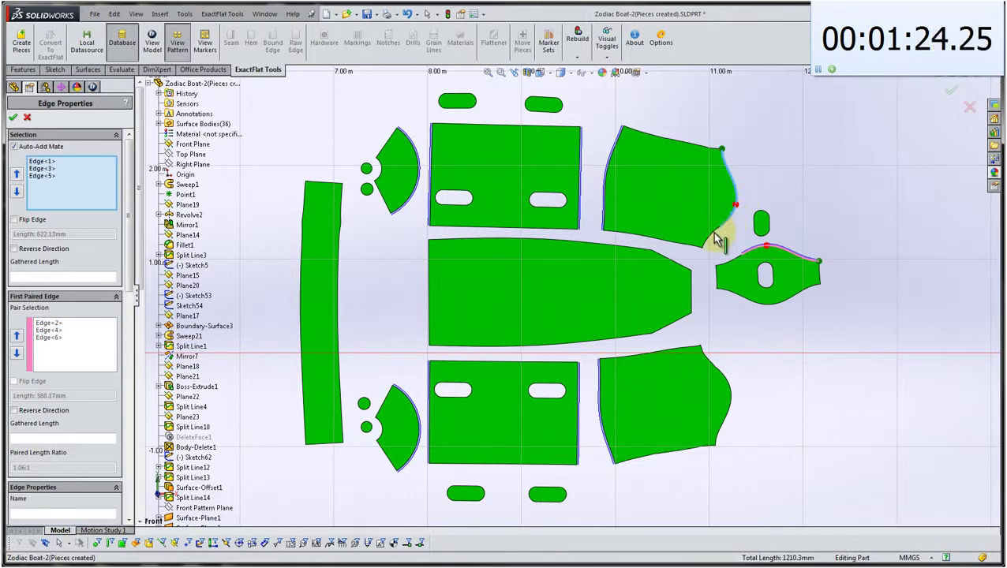
click(715, 238)
click(716, 239)
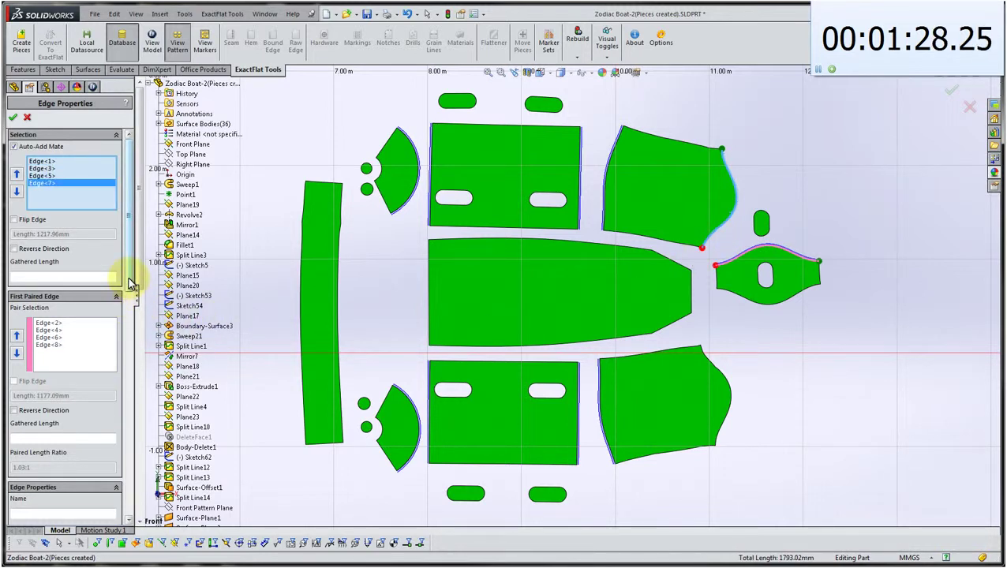
Assign the .75" seam type to those edges and clear the selection.
drag(128, 267, 138, 387)
click(98, 347)
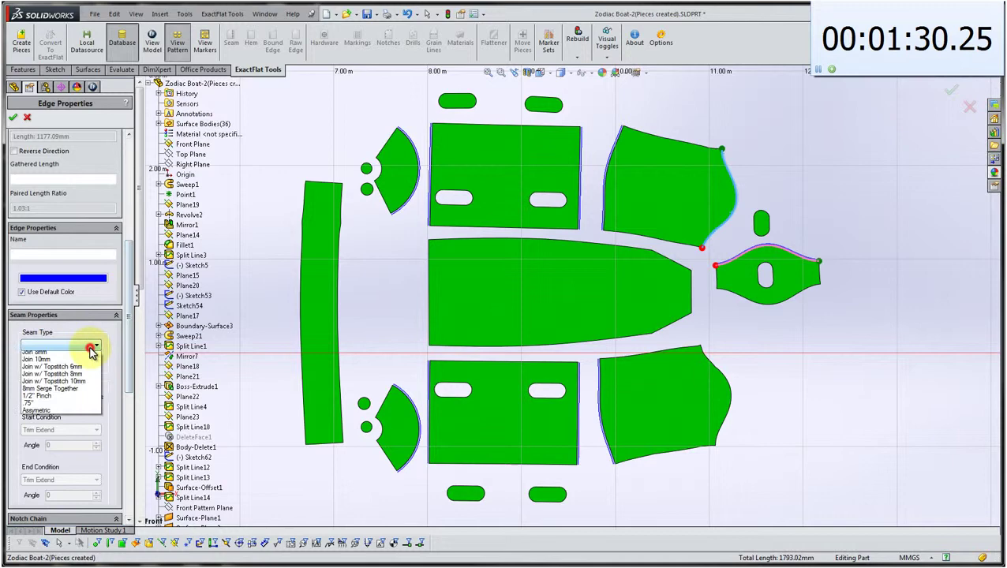
click(55, 412)
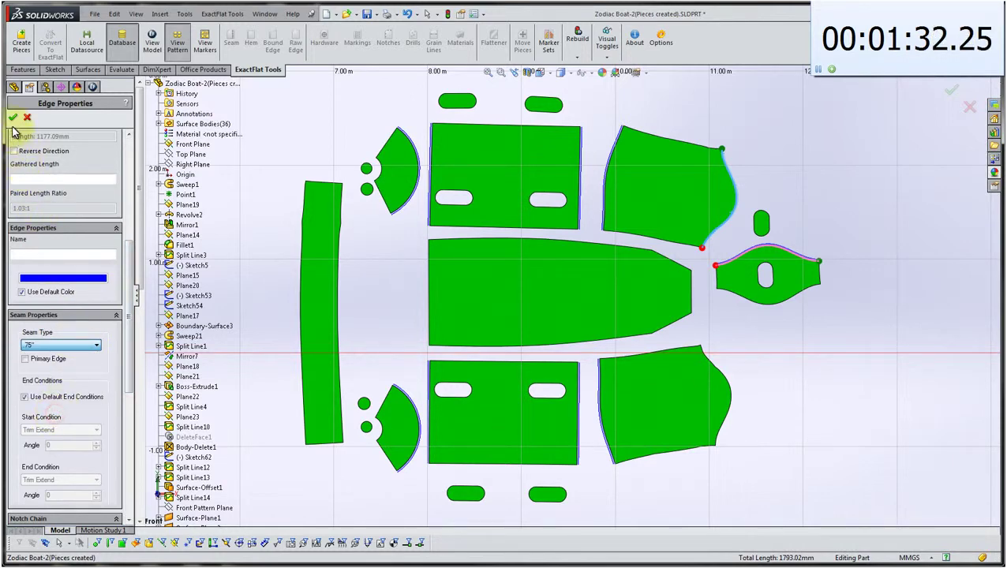
click(12, 119)
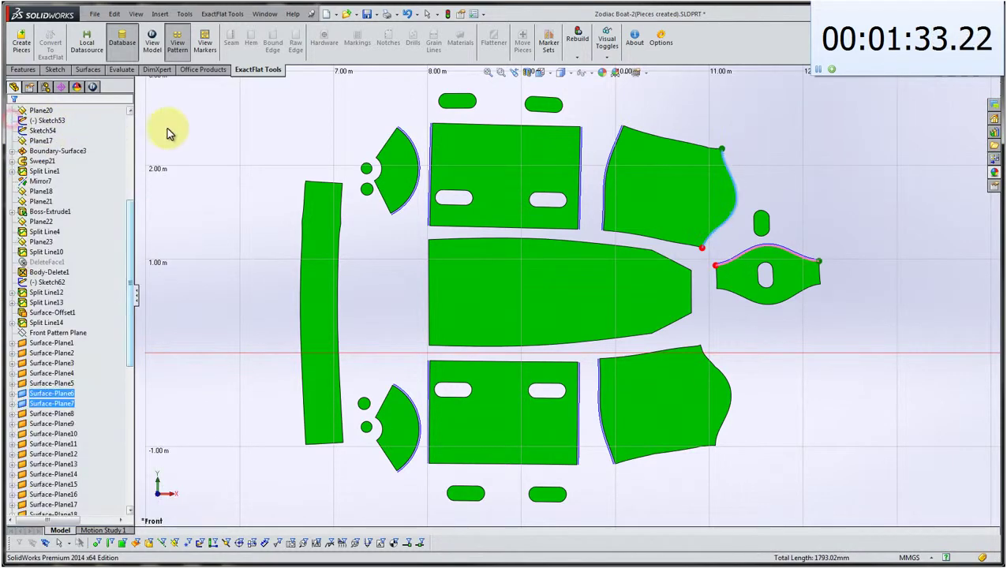
click(288, 128)
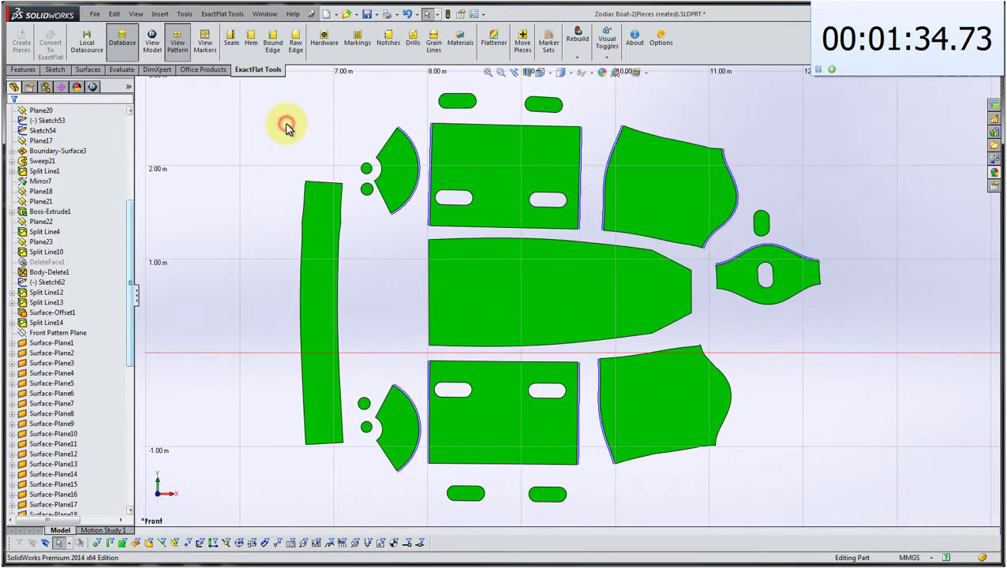
Seam the oval piece's bottom edge and the lower-right panel's curved edge segments at .75".
click(232, 44)
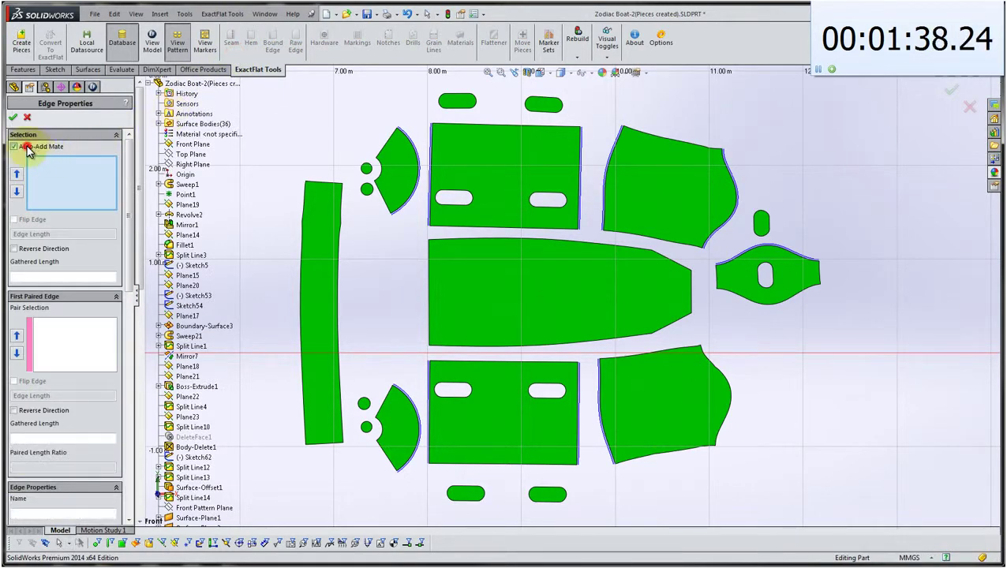
click(729, 416)
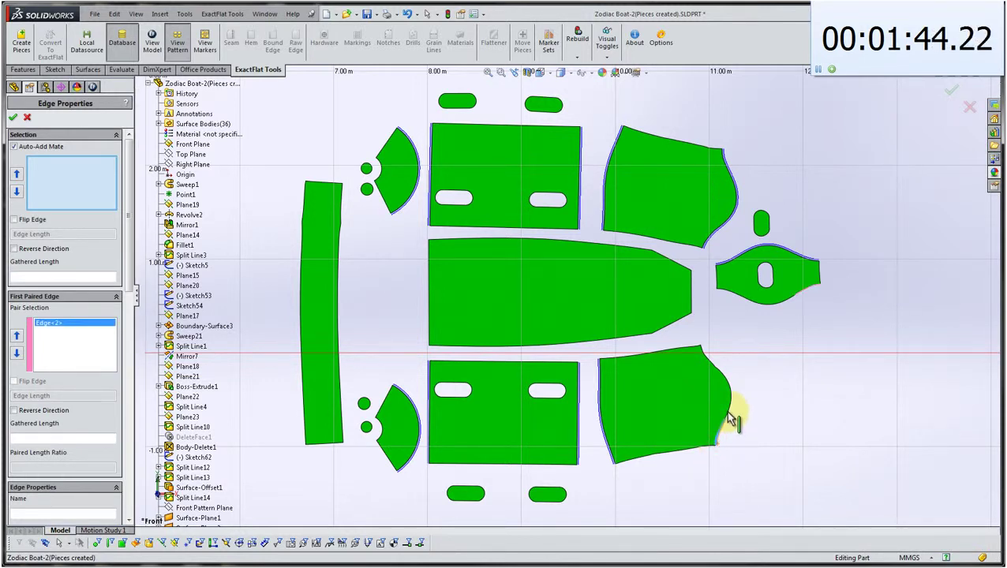
click(731, 405)
click(735, 388)
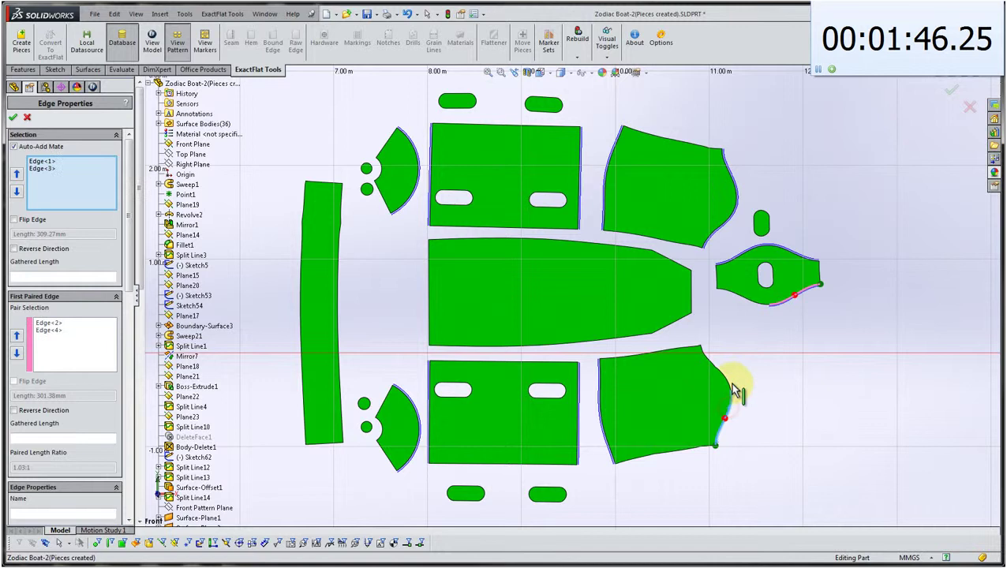
click(726, 382)
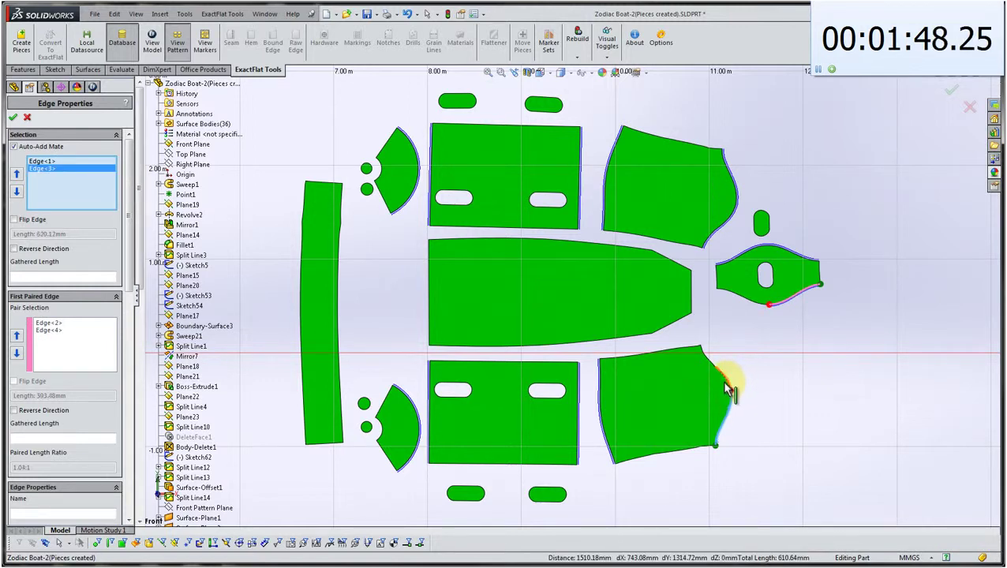
click(723, 380)
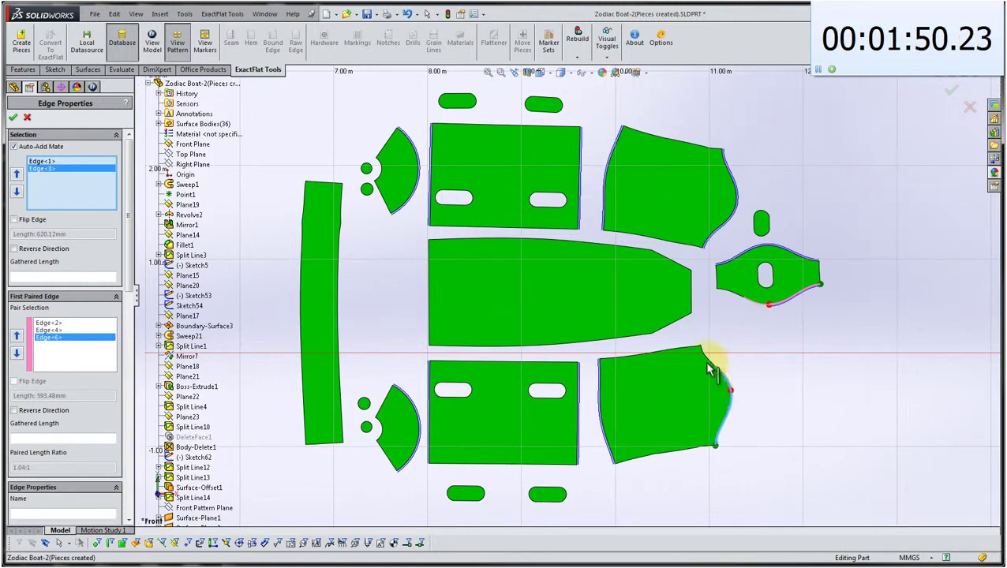
click(711, 362)
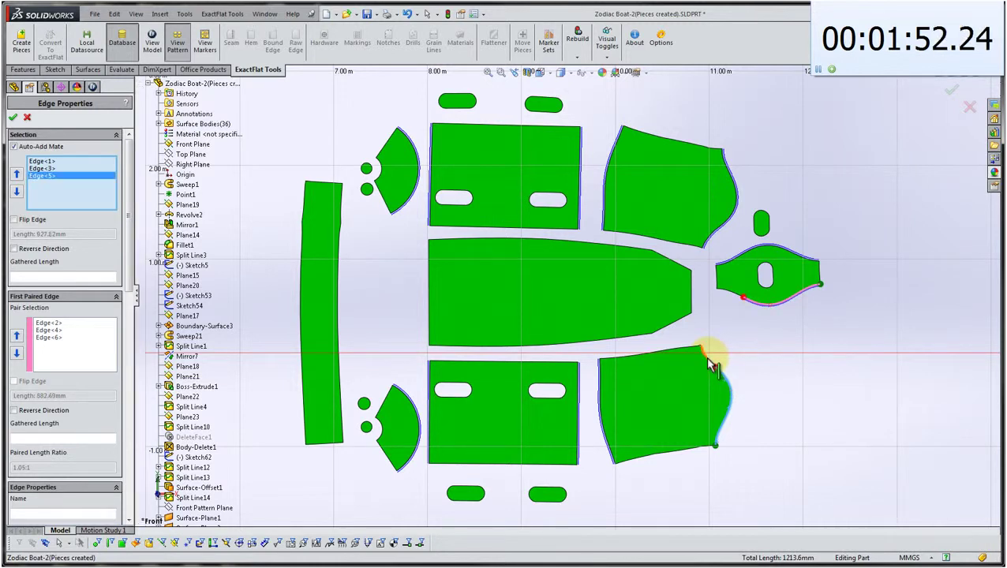
click(711, 362)
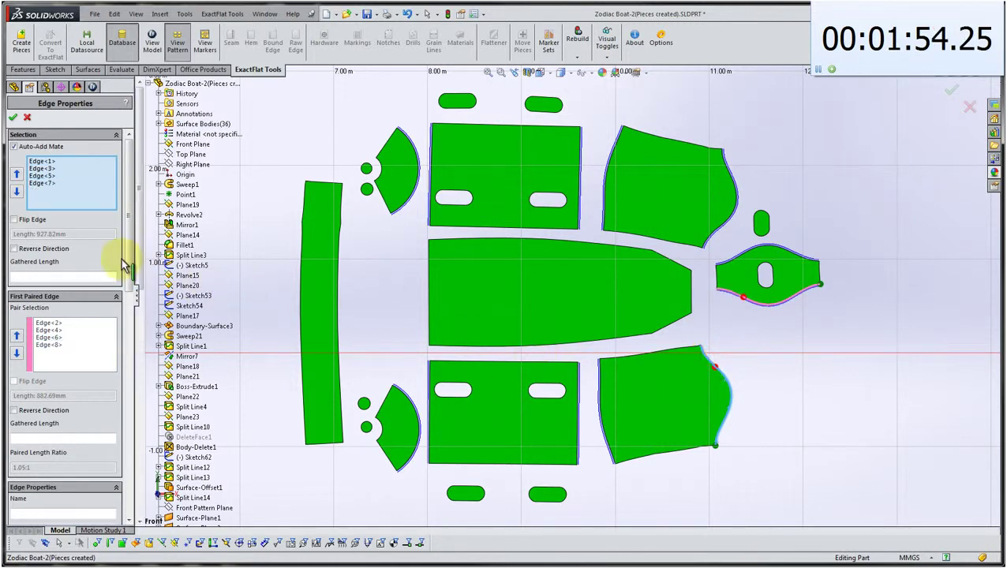
scroll(124, 326, down, 5)
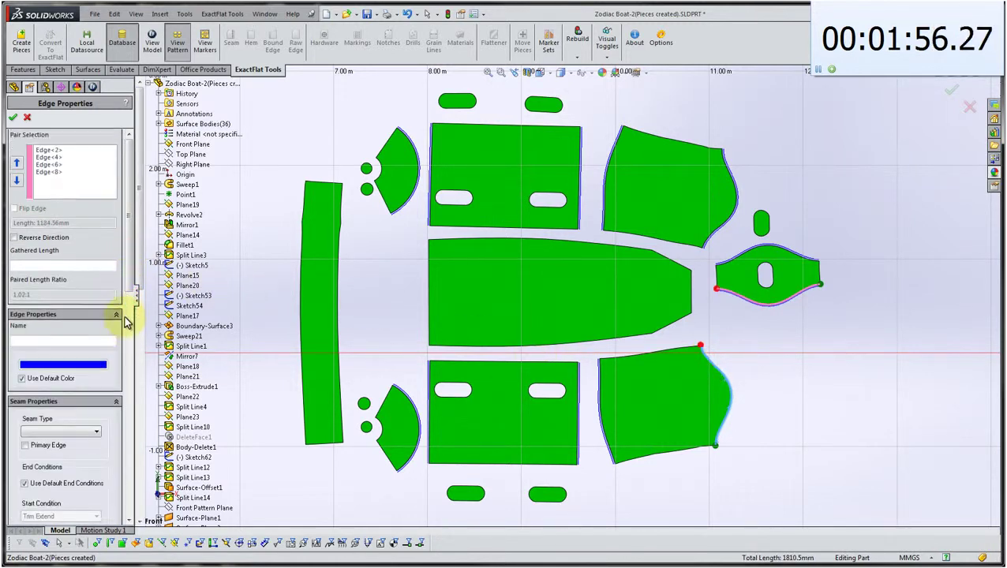
click(87, 336)
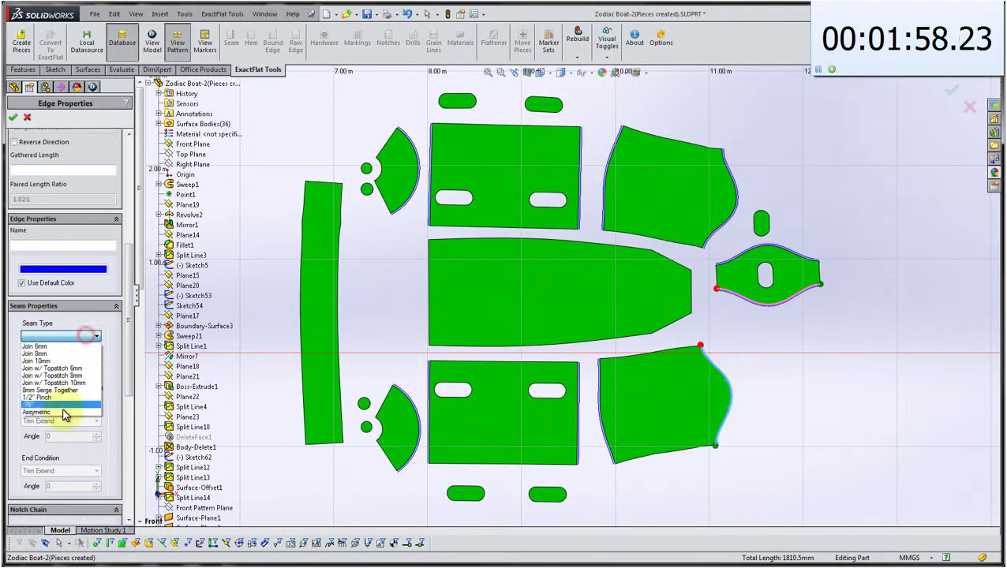
click(65, 407)
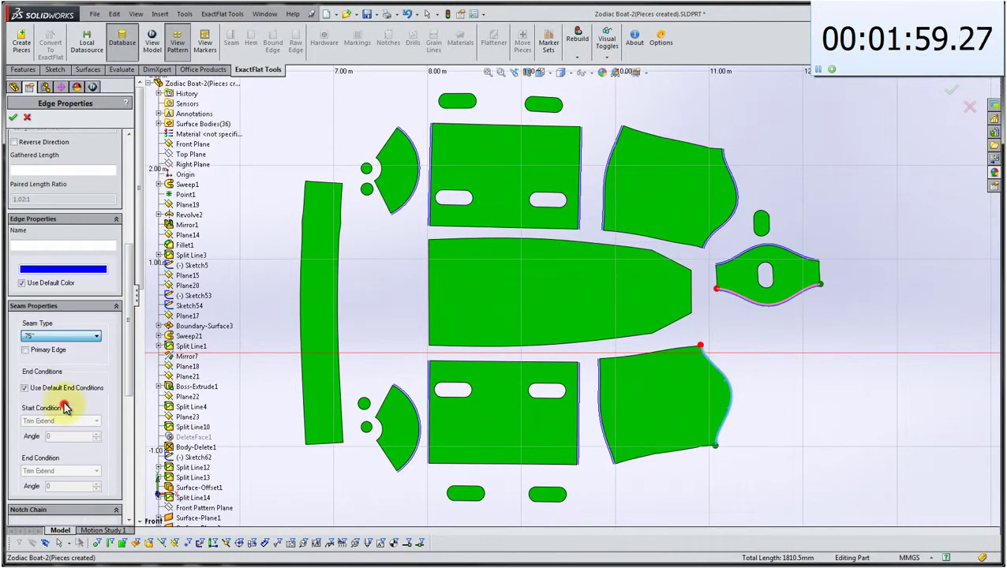
click(14, 119)
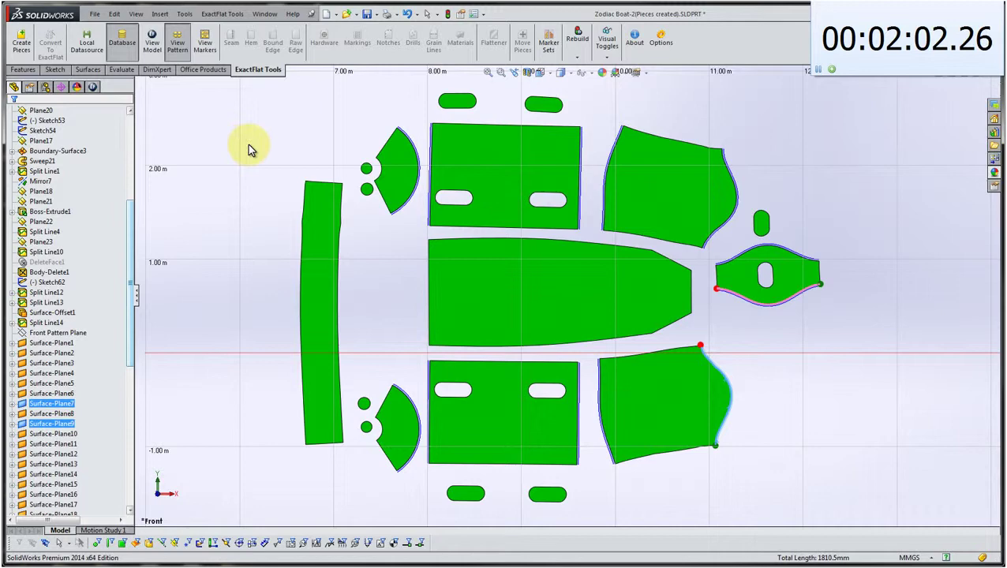
Select the centre piece's top, slanted nose, blunt end, bottom and left end edges for a seam.
click(248, 147)
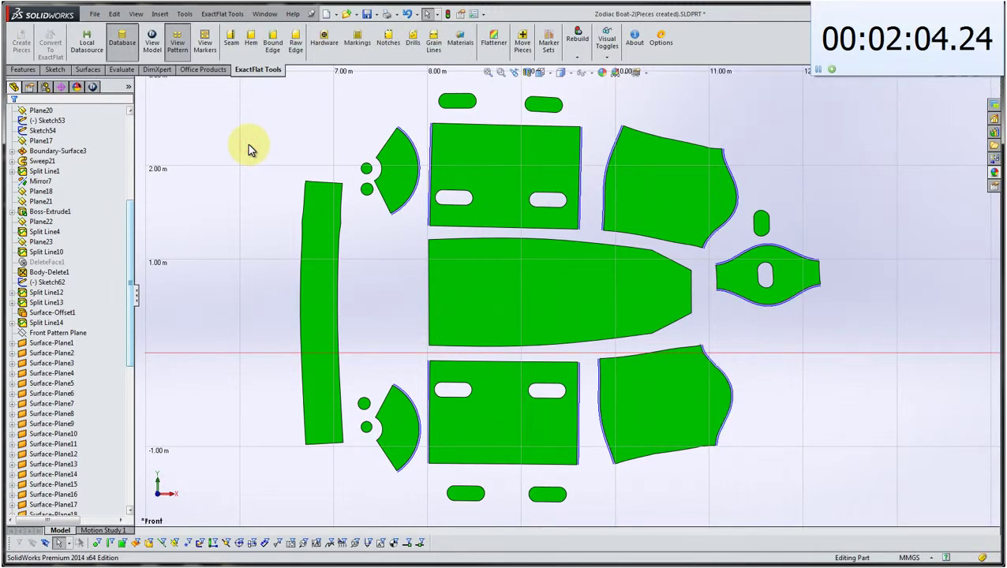
click(235, 60)
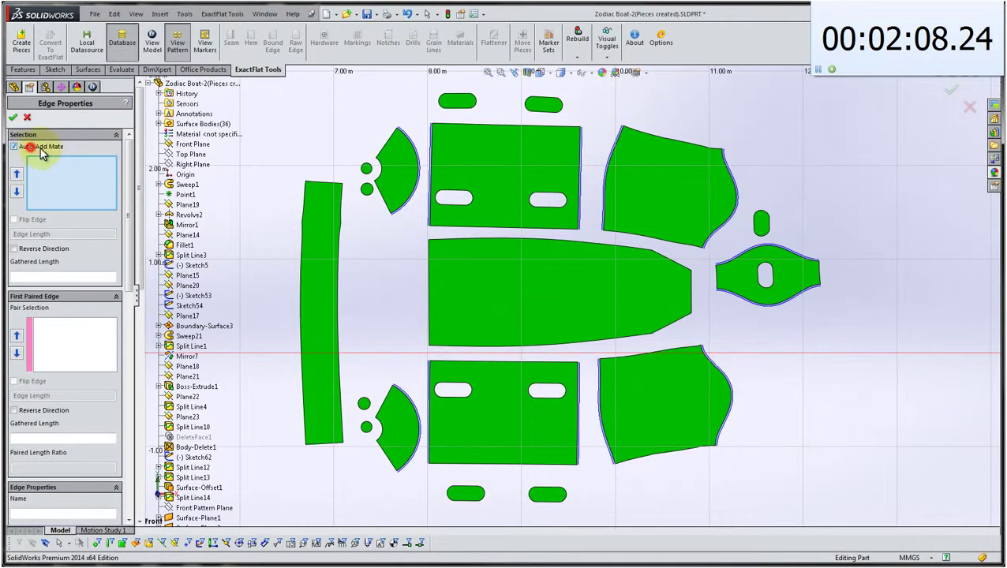
click(437, 240)
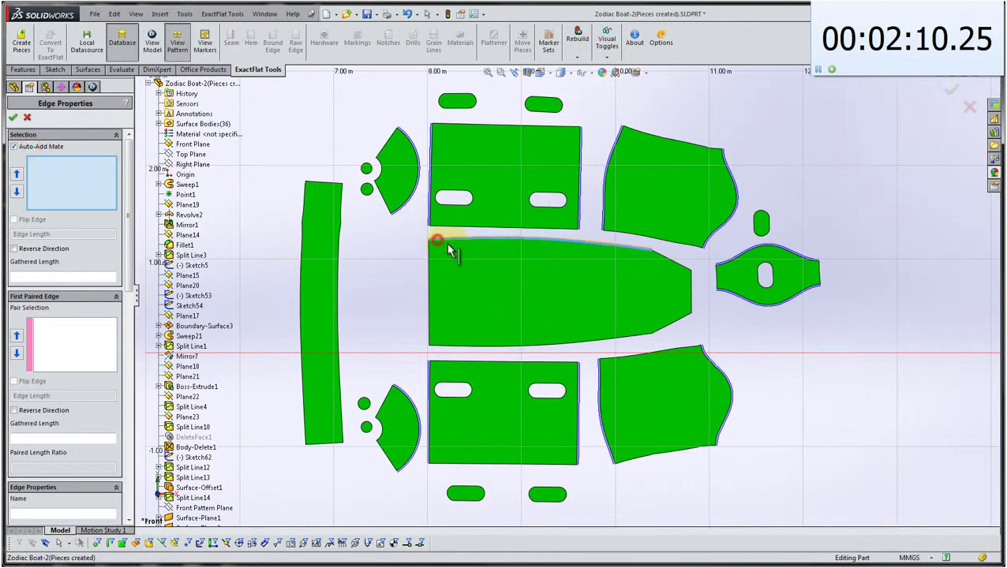
click(655, 259)
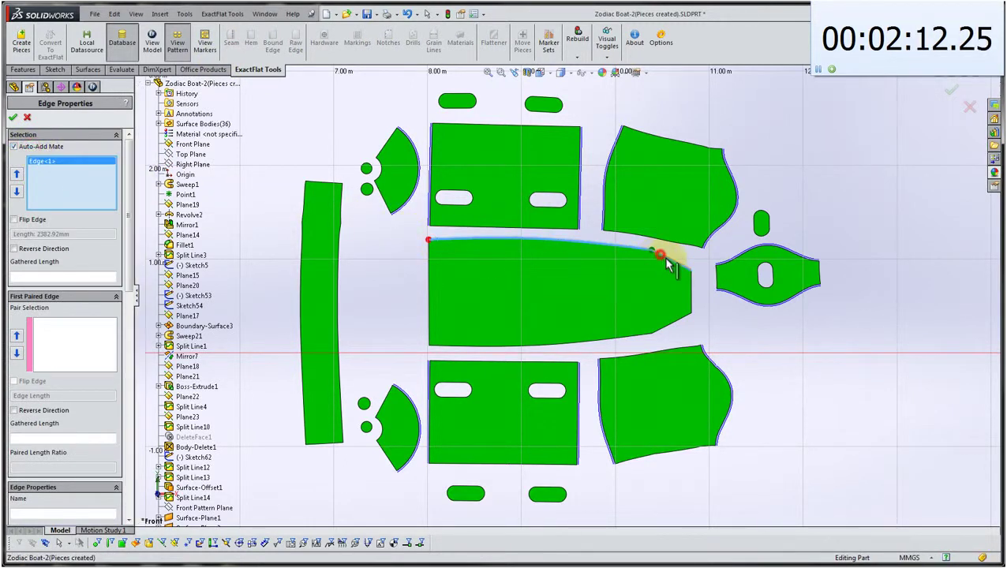
click(692, 292)
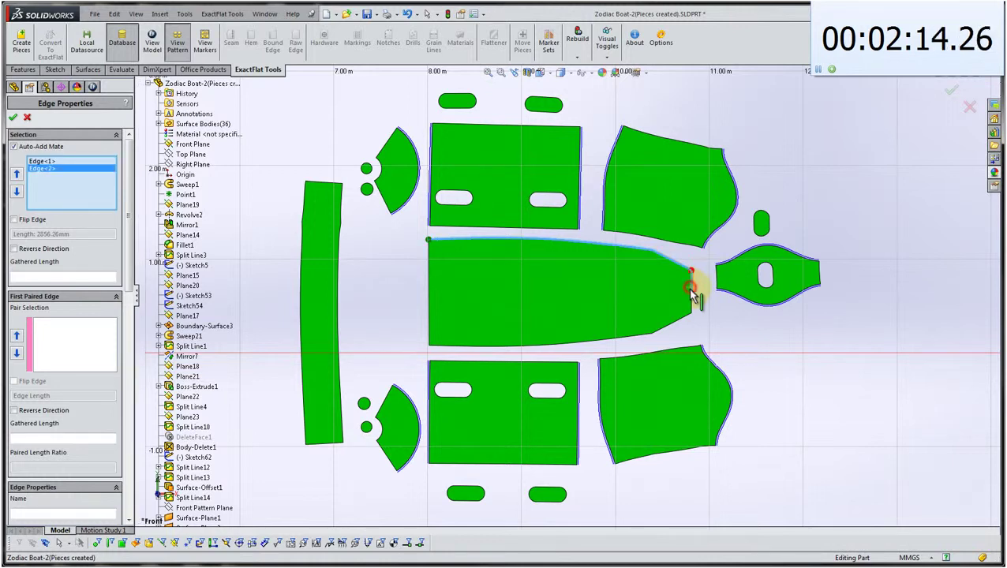
click(691, 306)
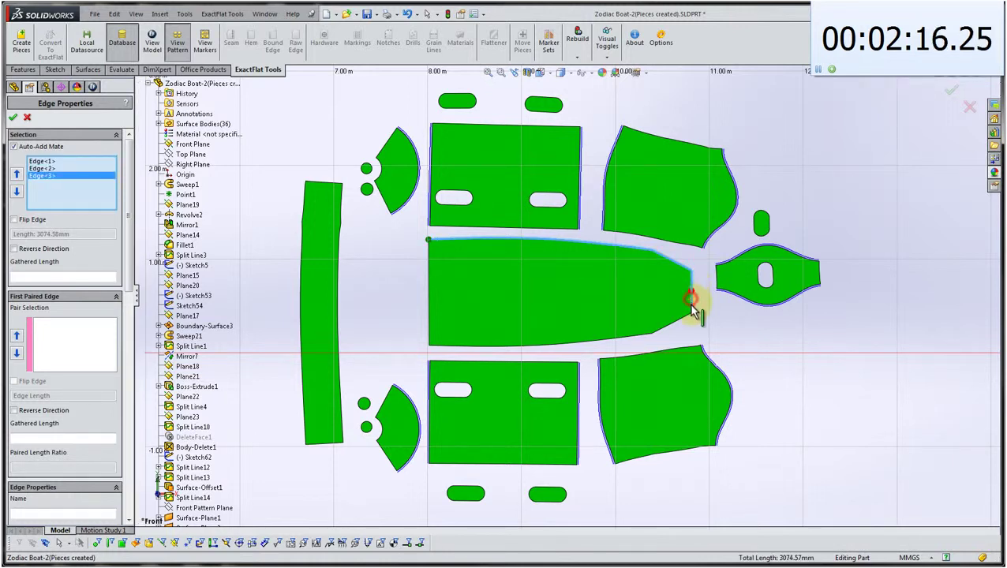
click(683, 320)
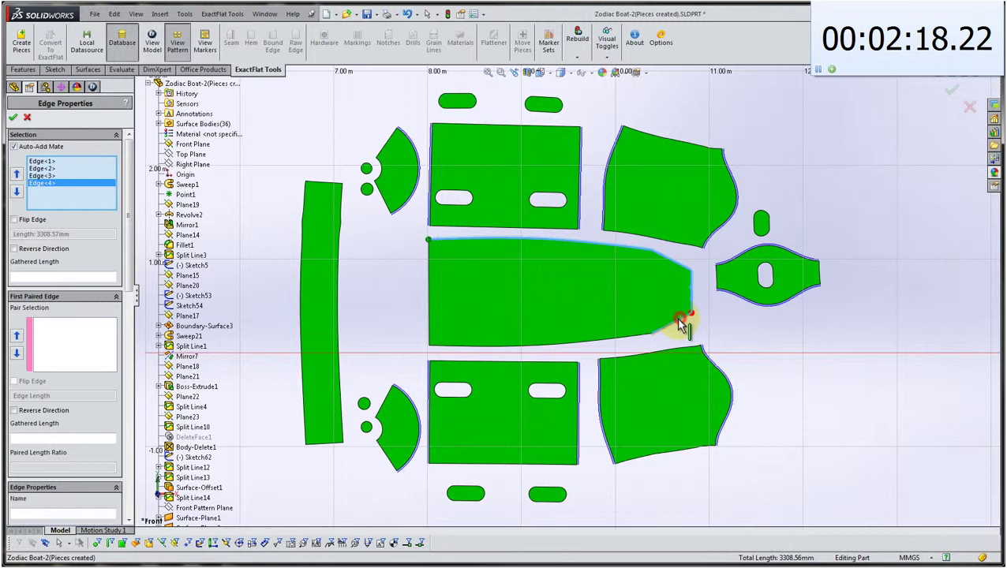
click(645, 340)
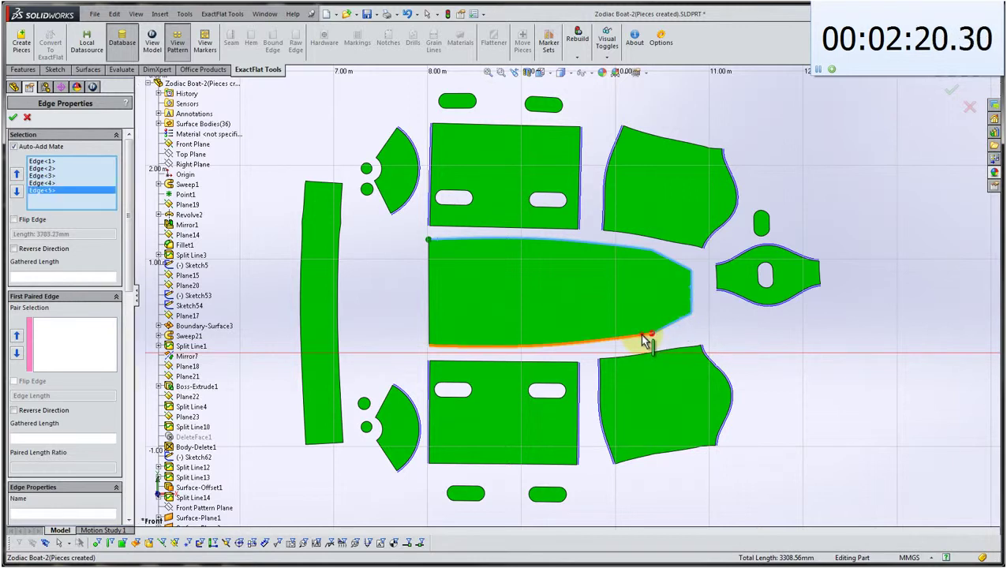
click(427, 338)
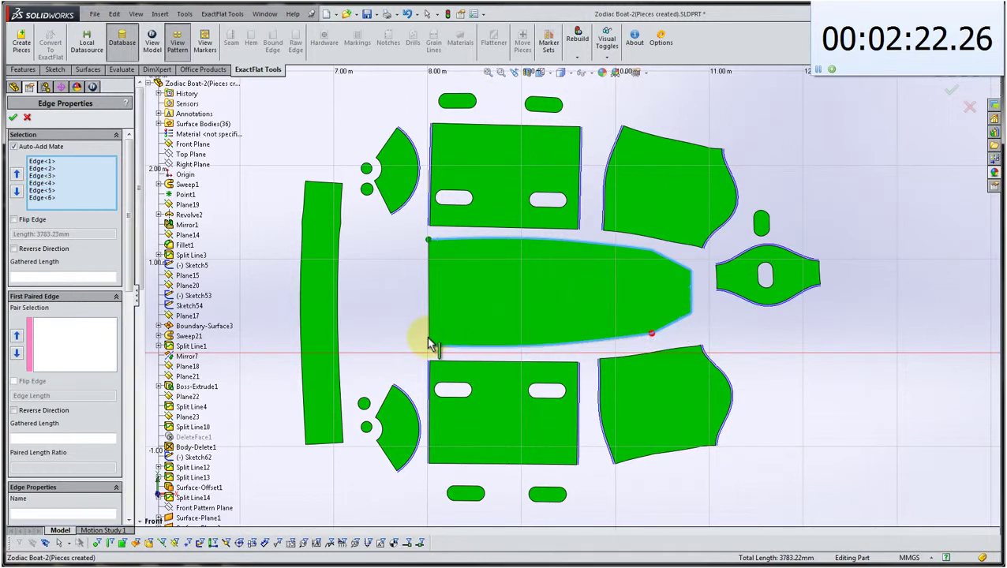
click(429, 291)
click(427, 289)
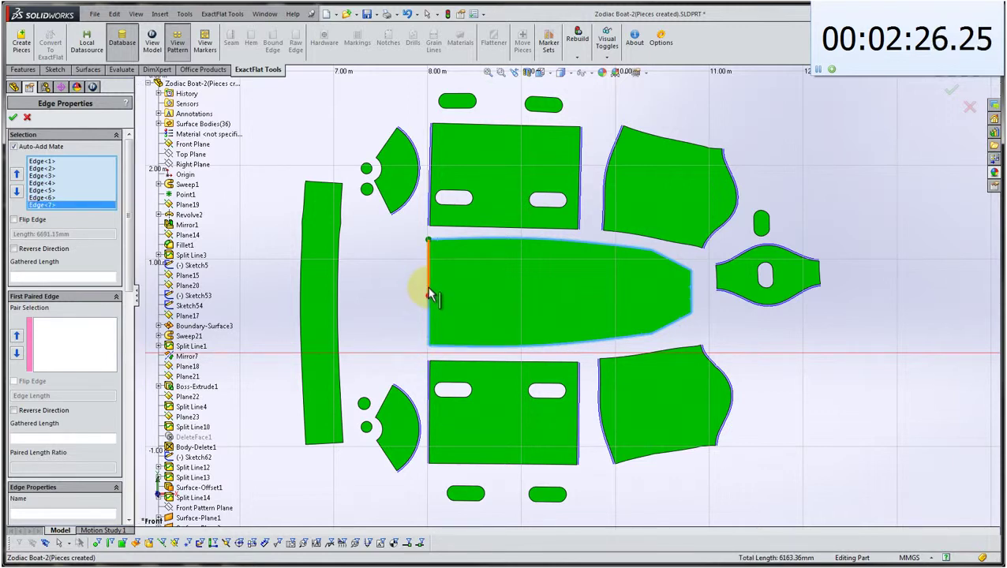
Set the centre piece's seam type to .75" and apply it.
click(129, 280)
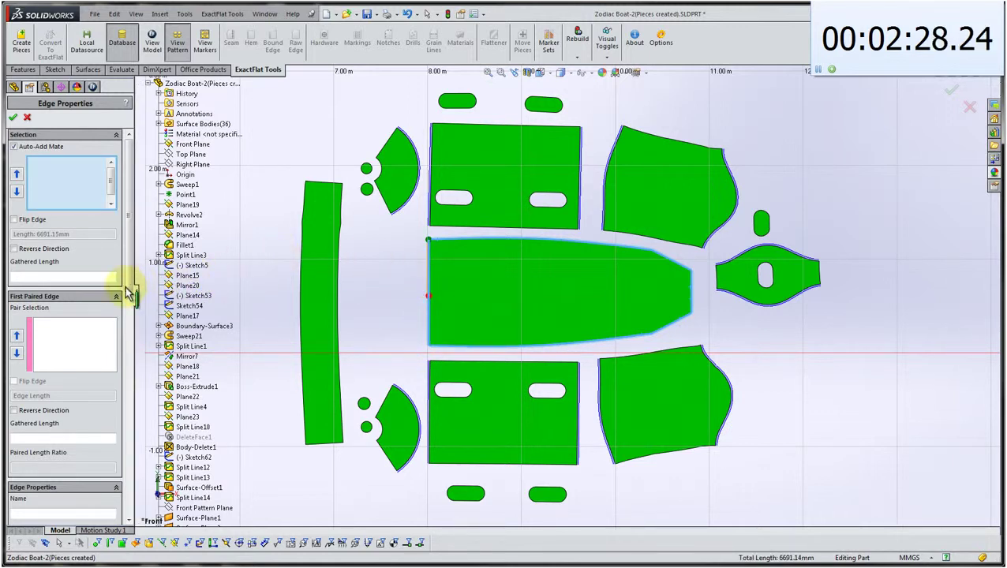
drag(126, 298, 124, 383)
click(95, 357)
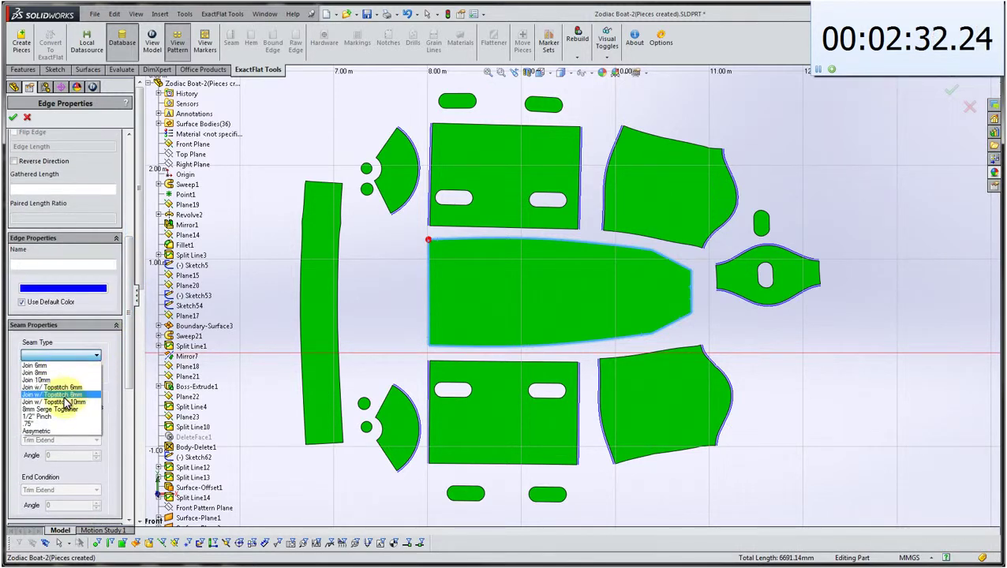
click(53, 425)
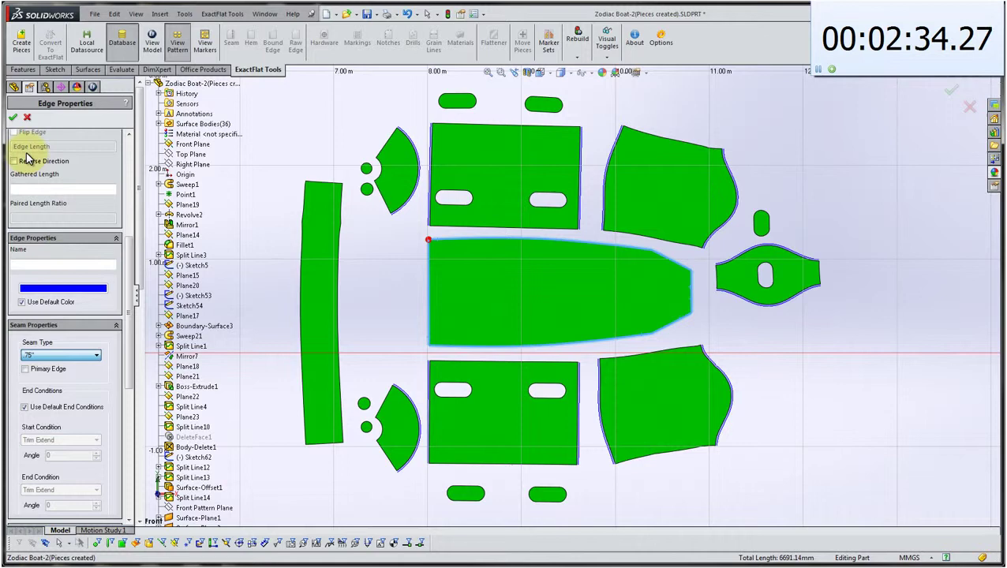
click(14, 117)
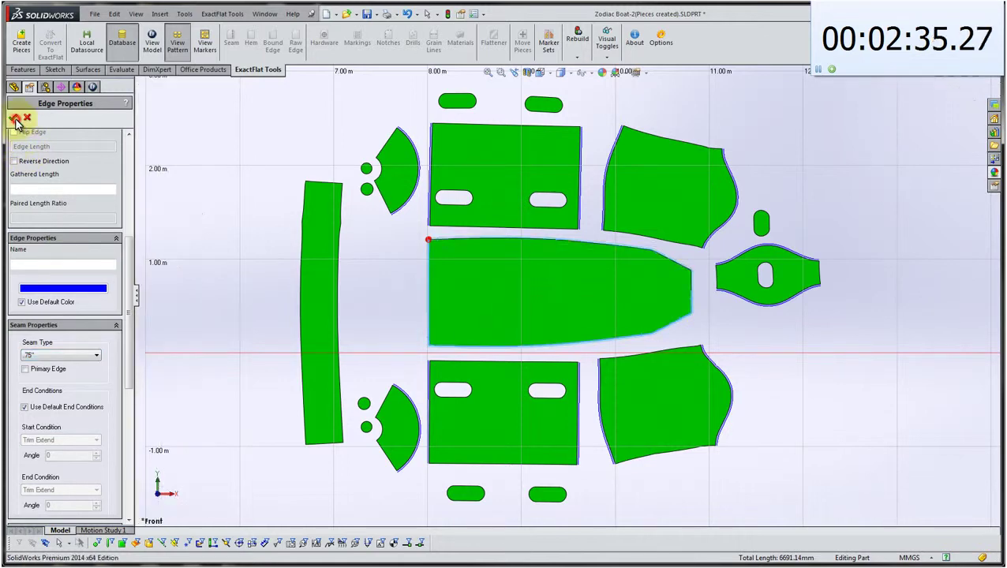
Start a new seam on the left strip, picking its short top, long left, bottom and right edges.
click(265, 131)
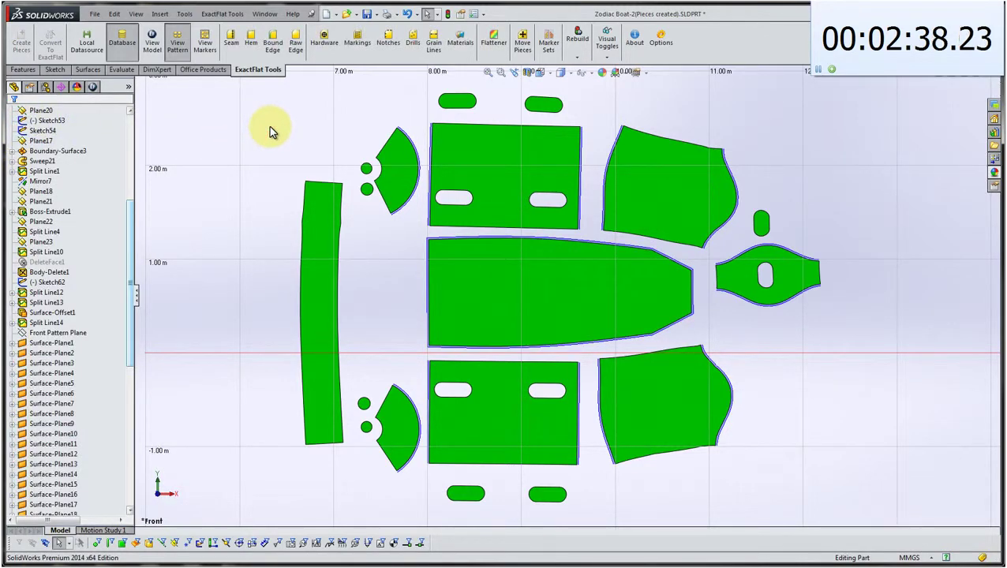
click(233, 55)
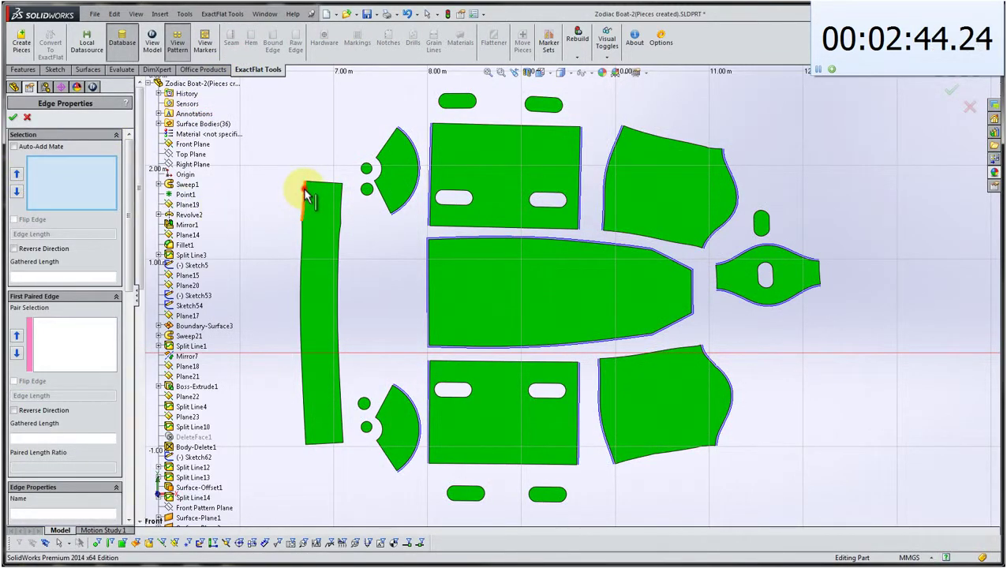
click(302, 223)
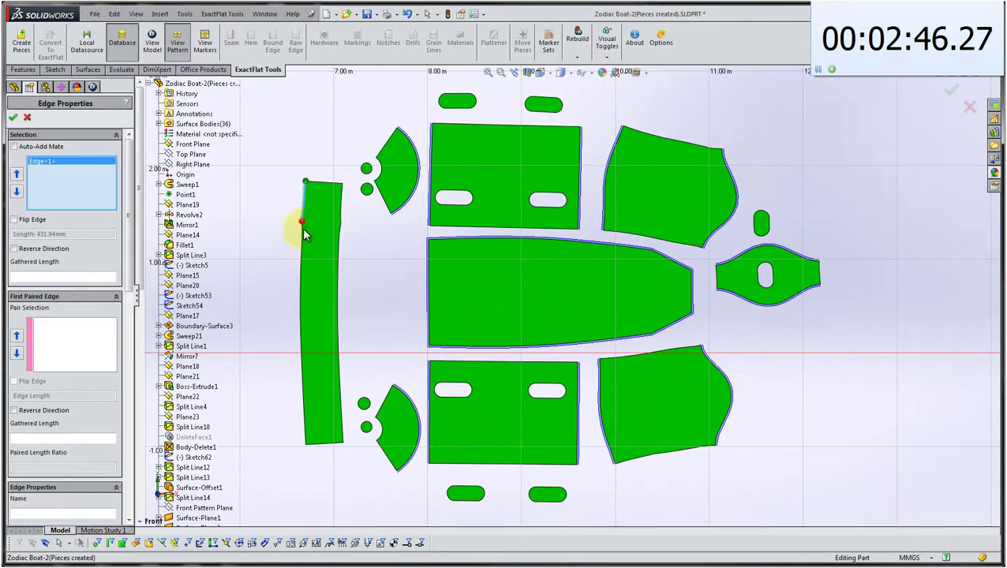
click(307, 282)
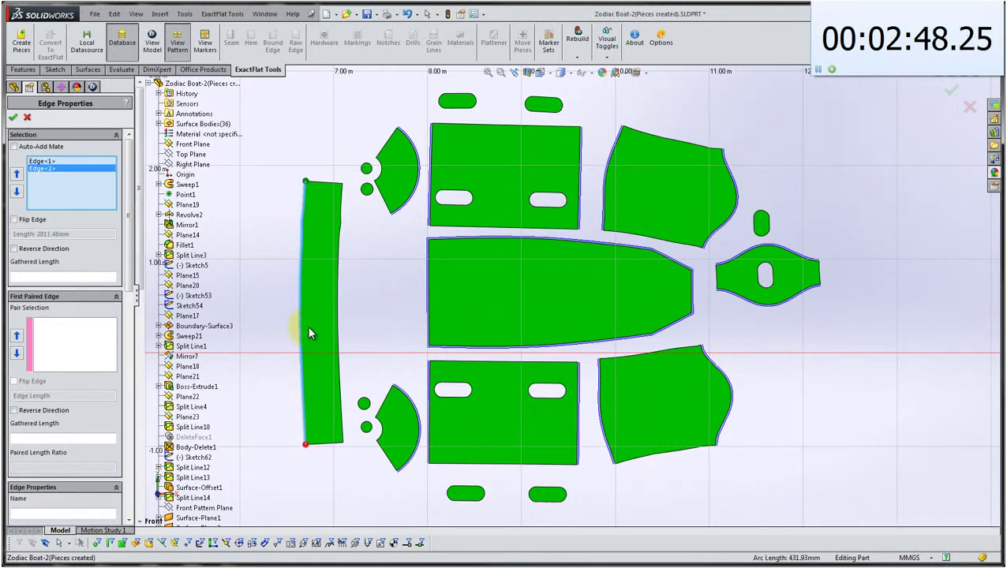
click(323, 443)
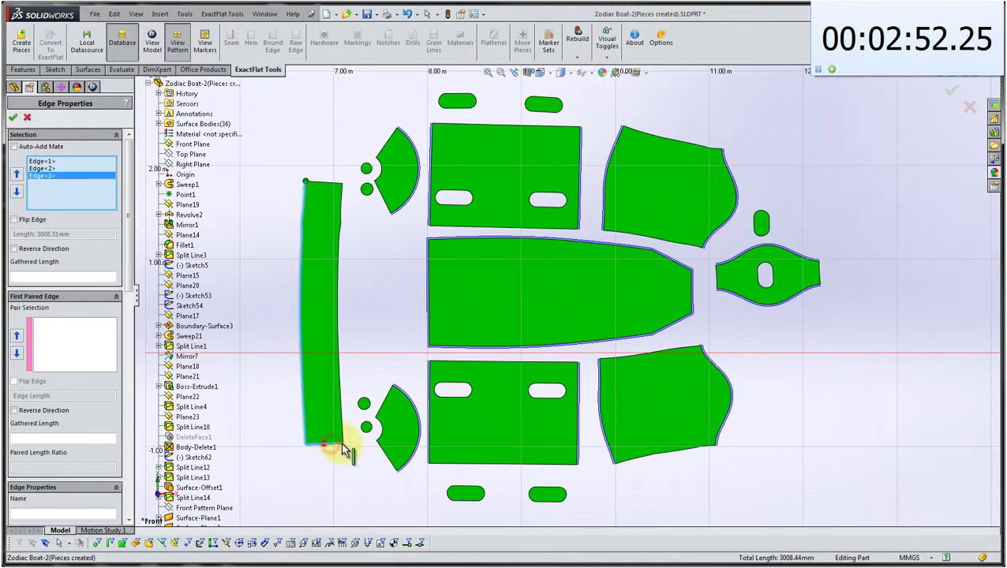
click(341, 439)
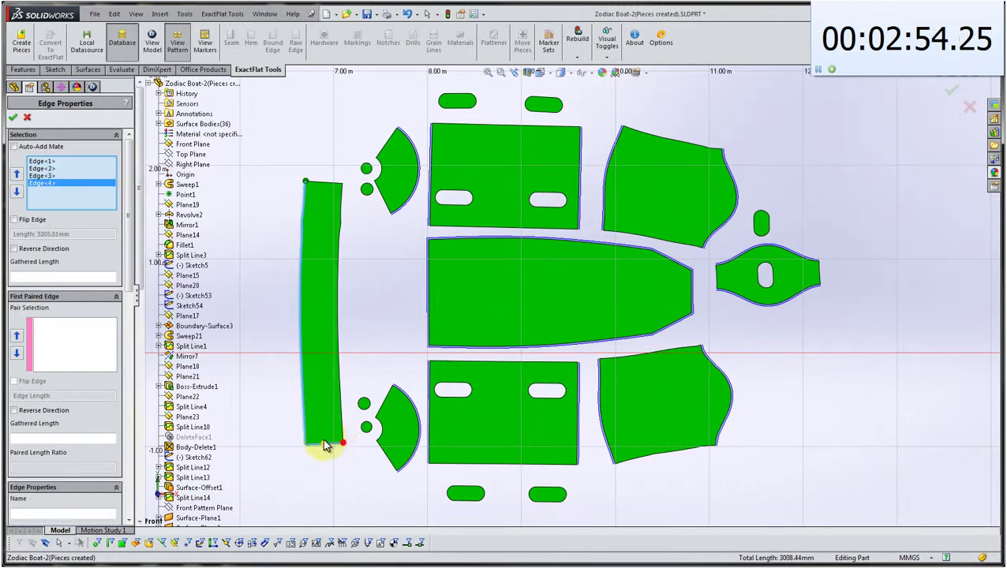
Fix the strip's edge chain, swapping a wrong edge for the bottom segments and adding right and top edges.
scroll(336, 447, down, 6)
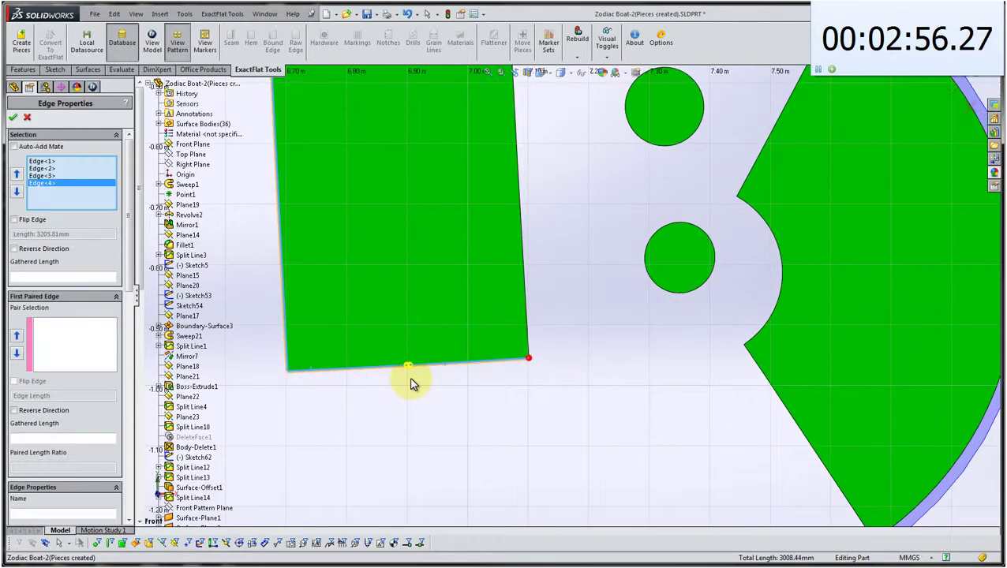
scroll(497, 341, down, 4)
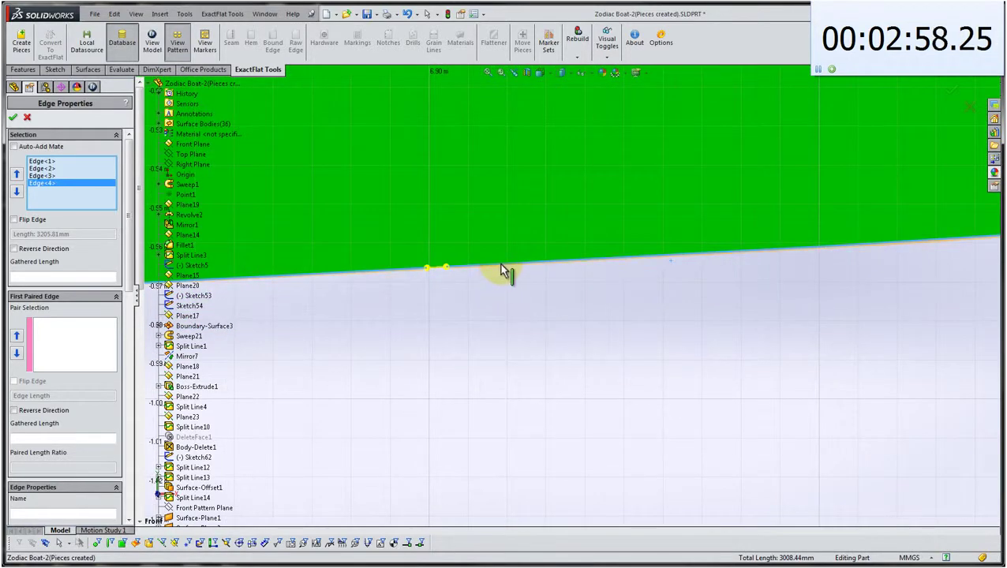
click(472, 267)
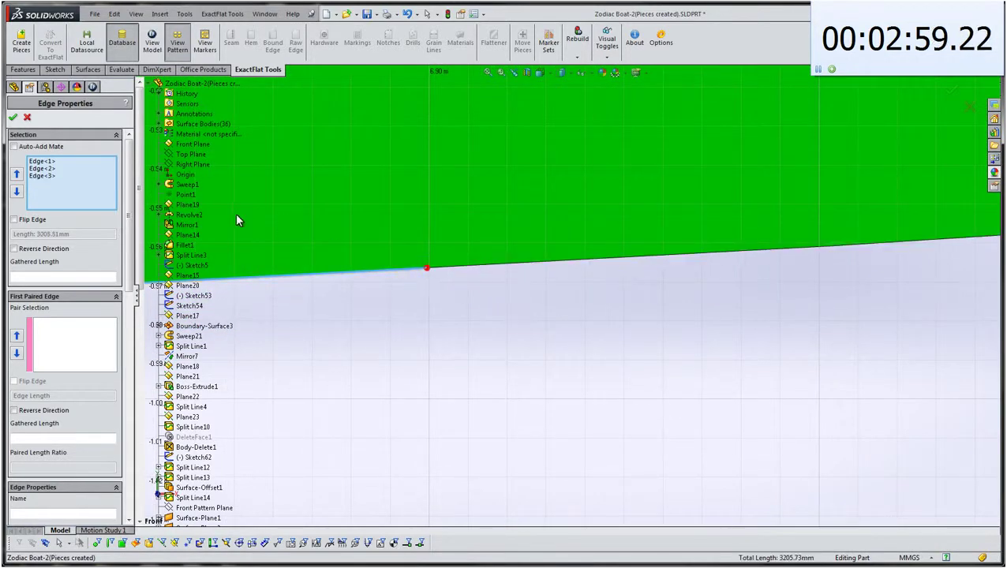
click(444, 267)
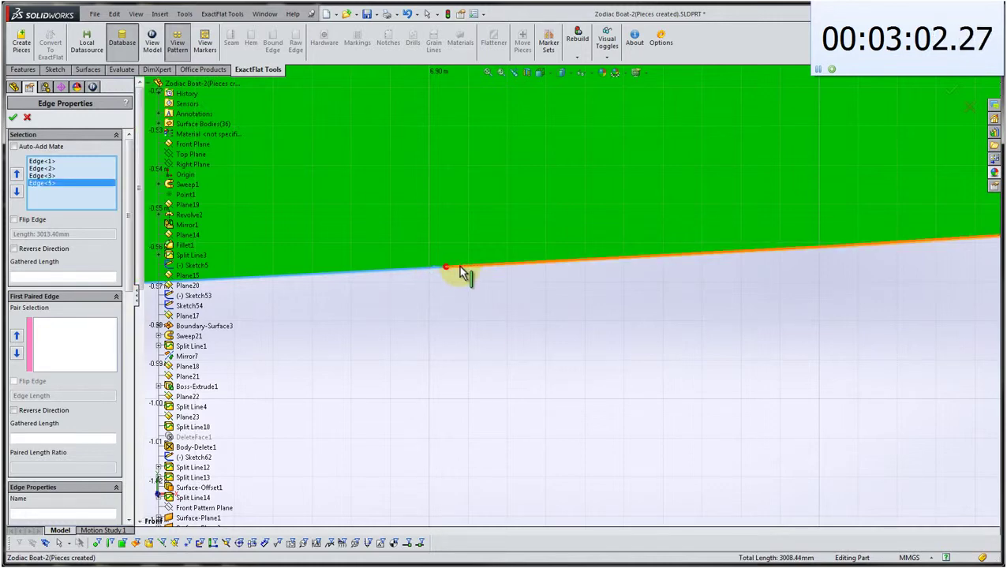
click(460, 267)
click(494, 267)
scroll(493, 266, up, 5)
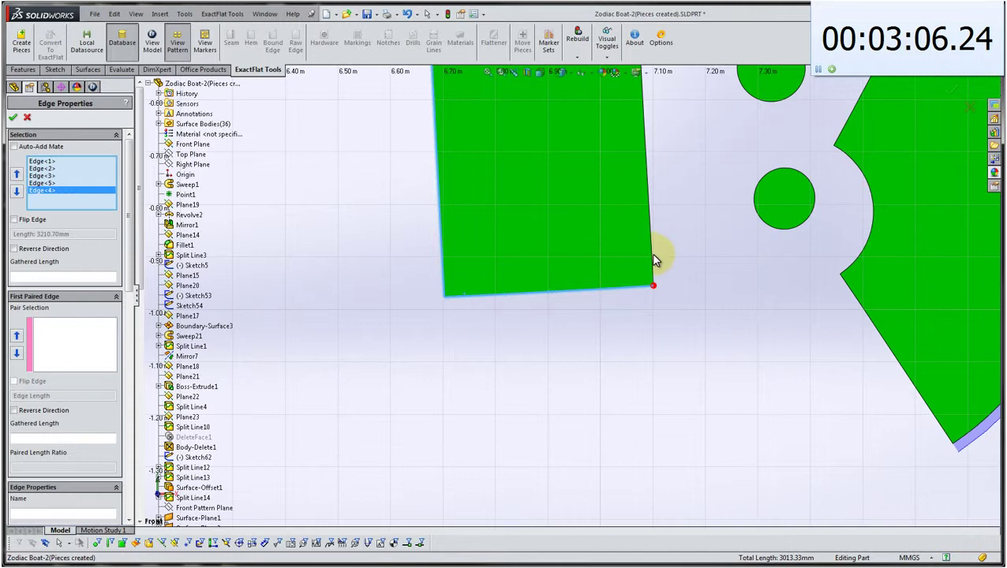
click(653, 258)
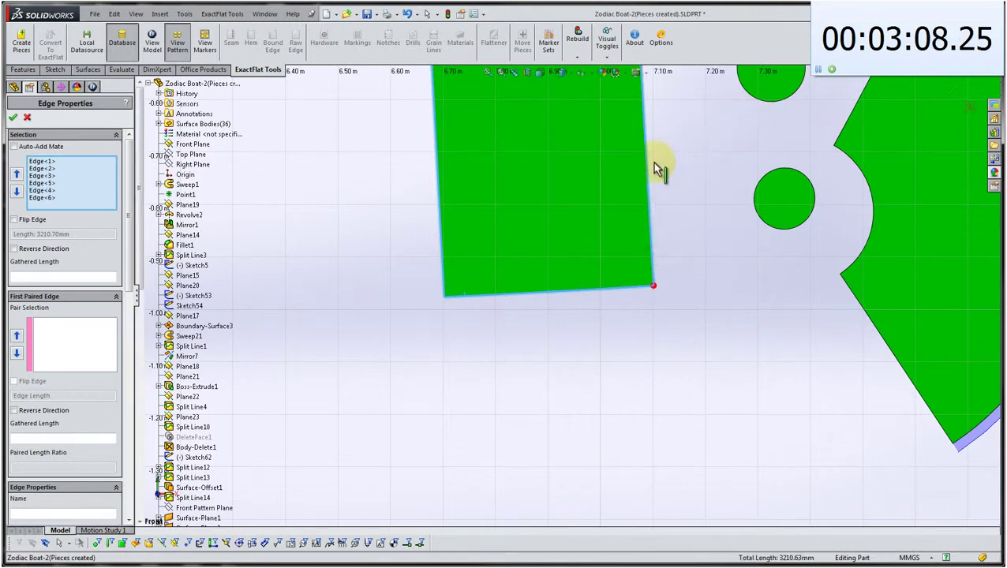
scroll(652, 164, up, 3)
scroll(636, 157, up, 4)
scroll(589, 140, down, 5)
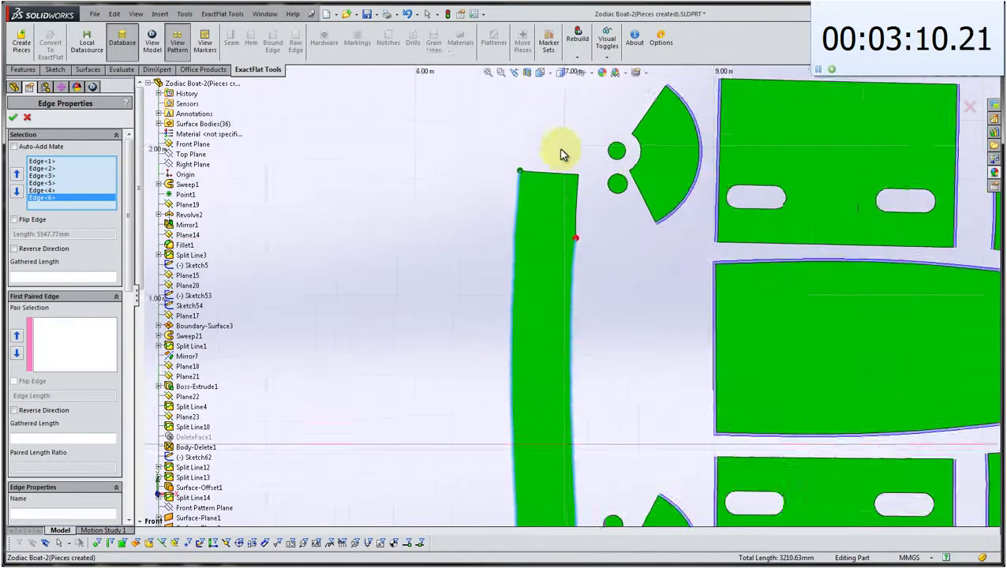
scroll(579, 265, down, 2)
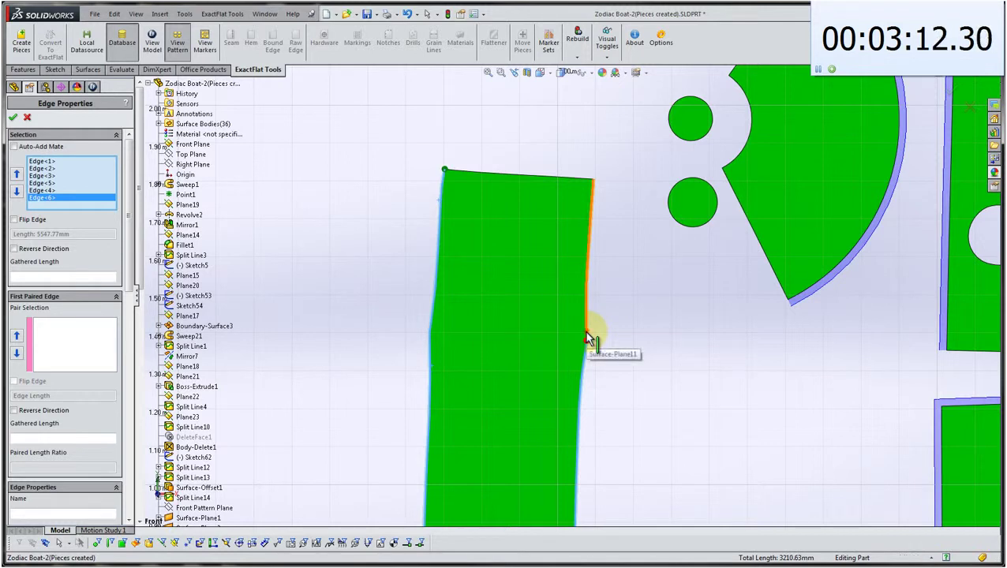
click(587, 337)
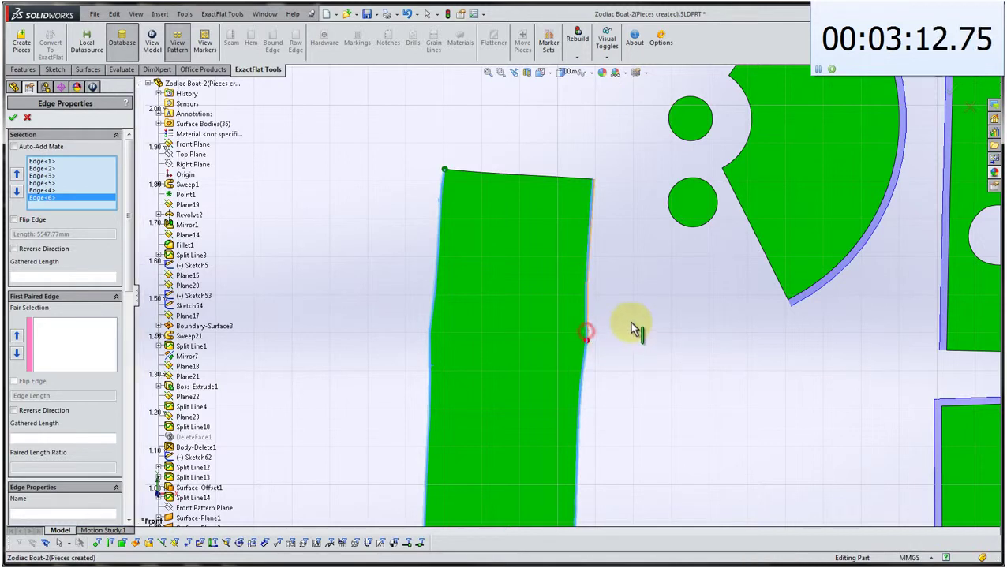
click(581, 178)
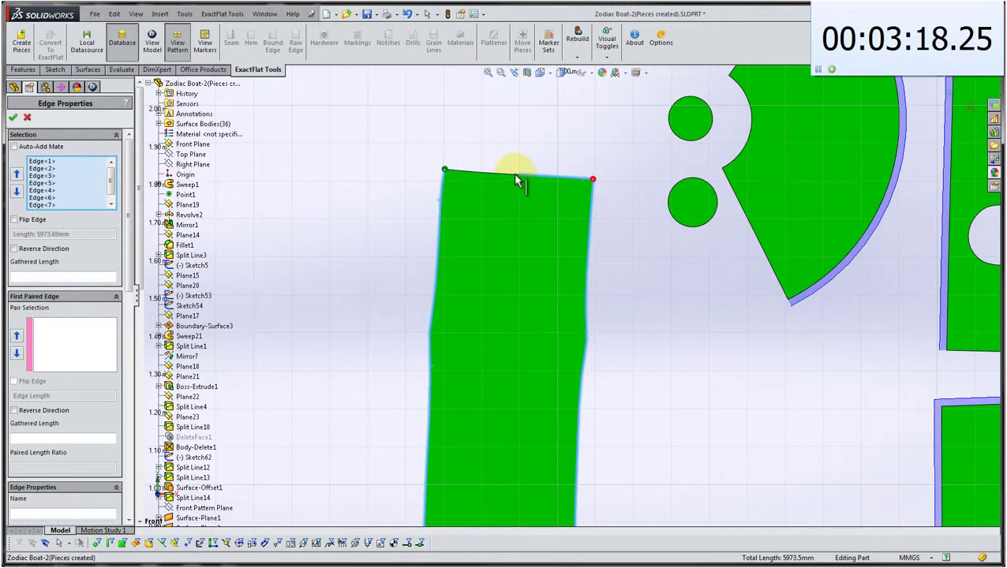
Set the seam's end point partway along the strip's top edge, dropping the extra top segment.
click(515, 174)
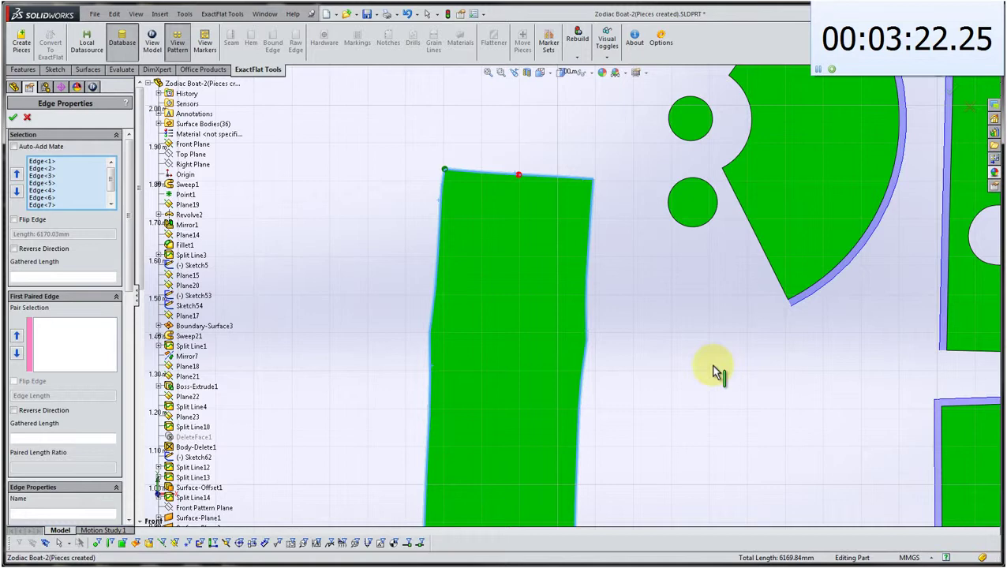
scroll(657, 335, down, 3)
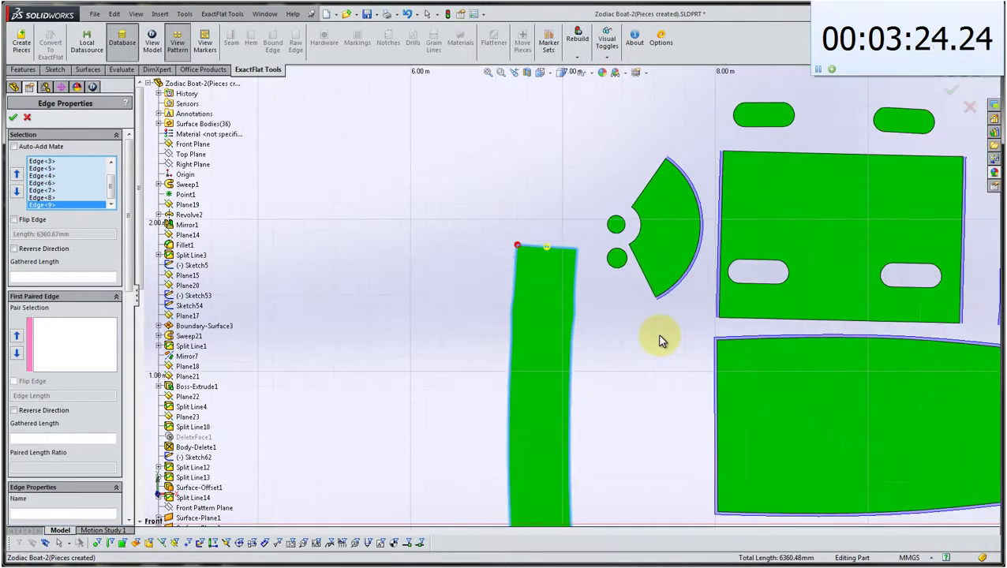
scroll(556, 274, down, 5)
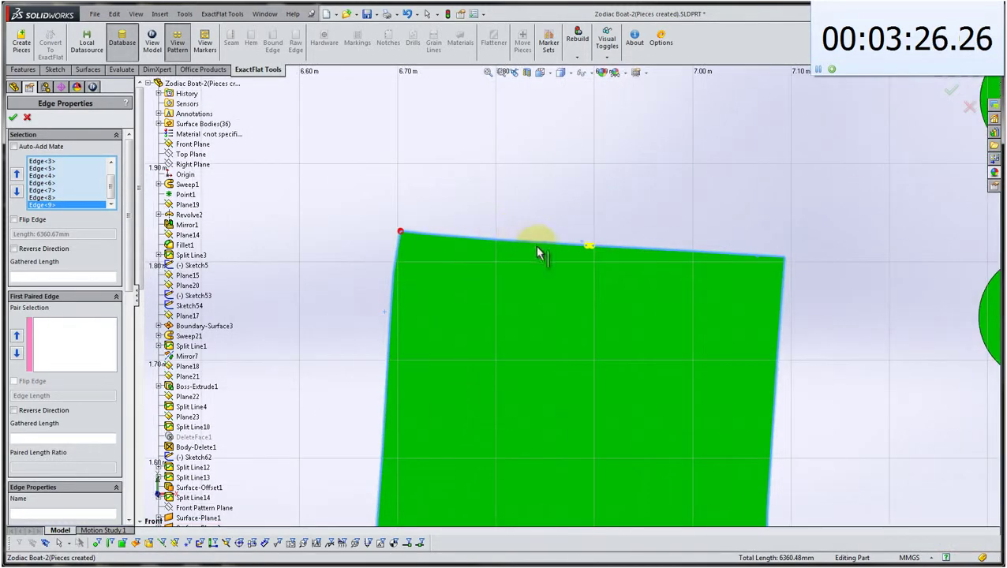
click(545, 246)
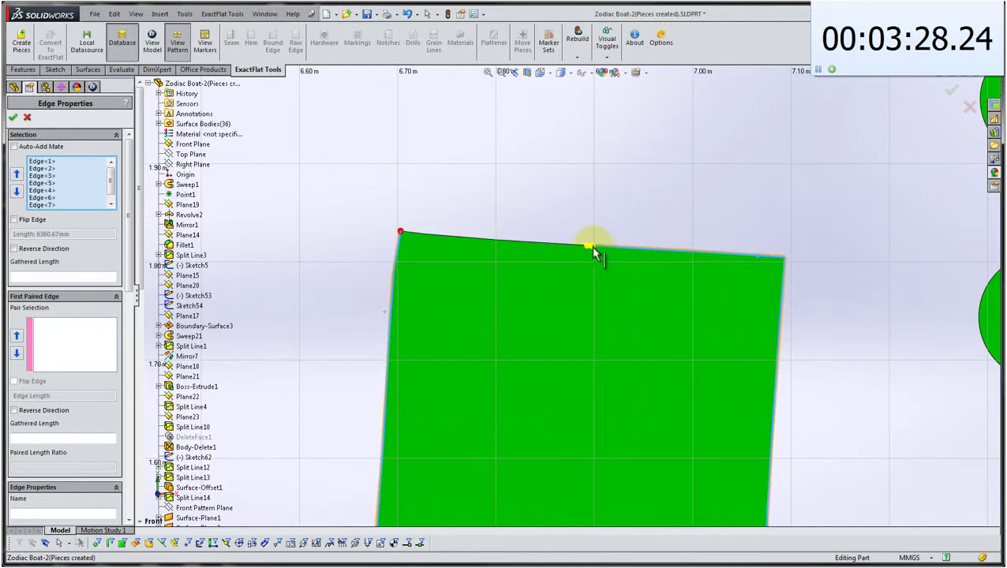
click(590, 246)
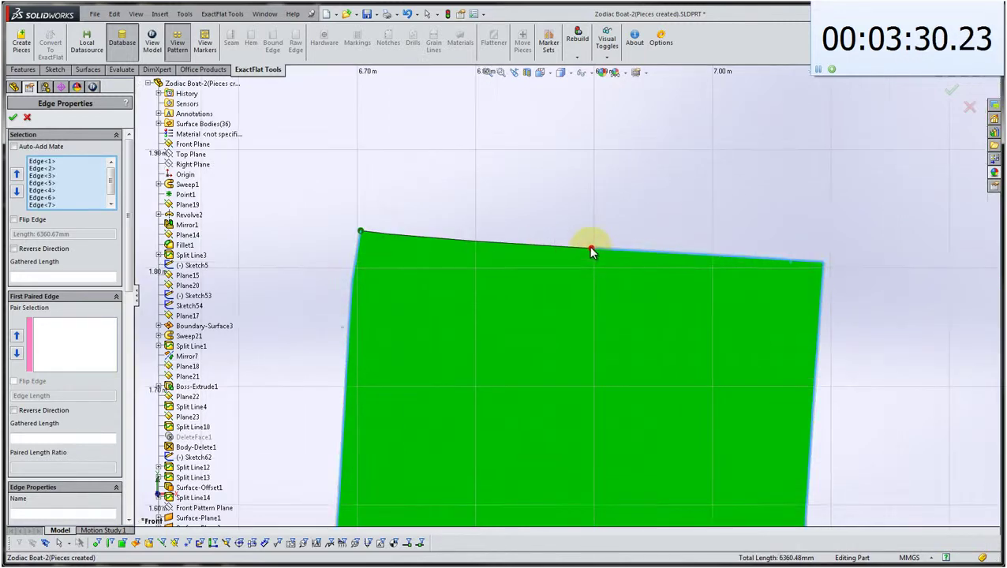
scroll(591, 249, down, 5)
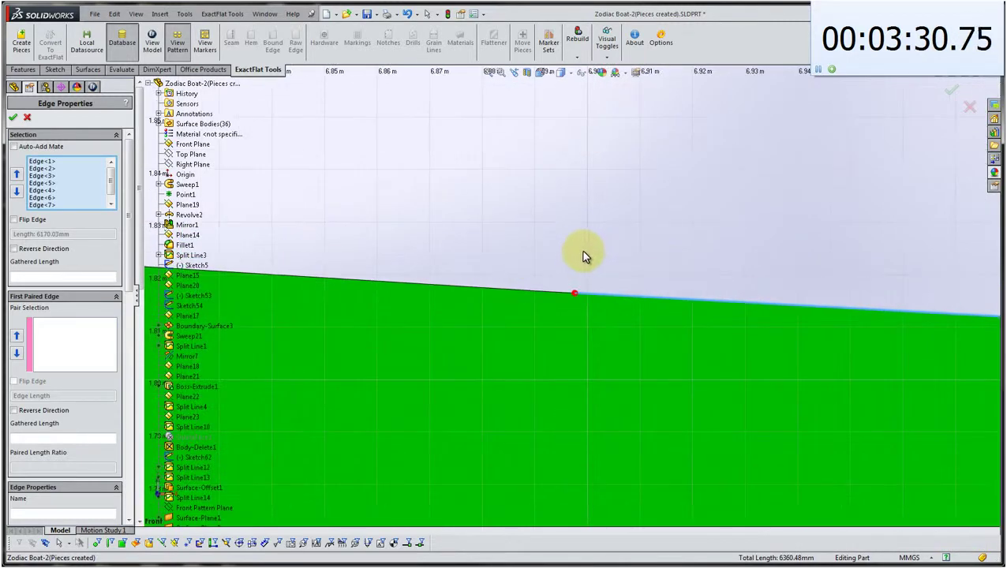
click(534, 298)
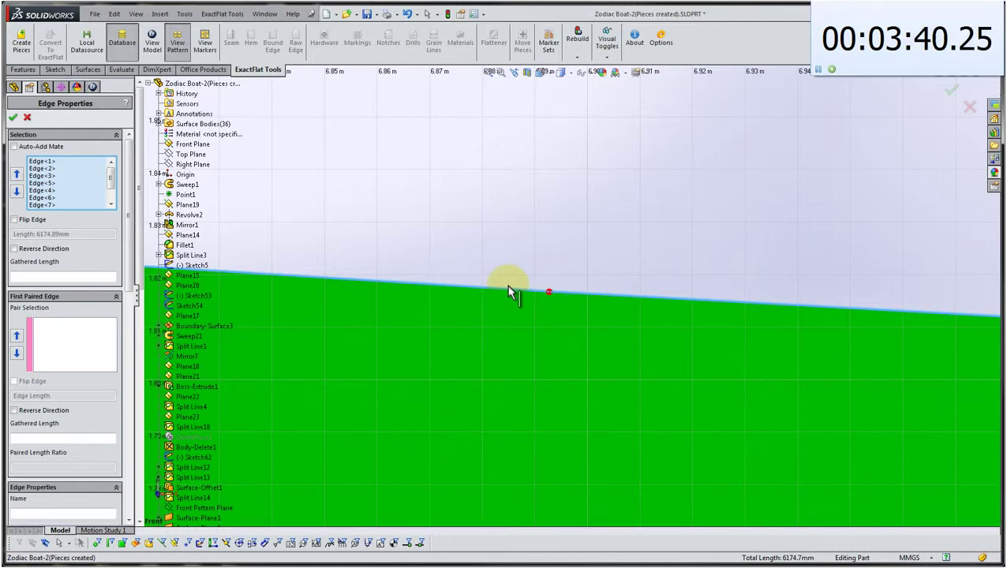
Add the remaining strip edges and choose the .75" seam type.
click(509, 289)
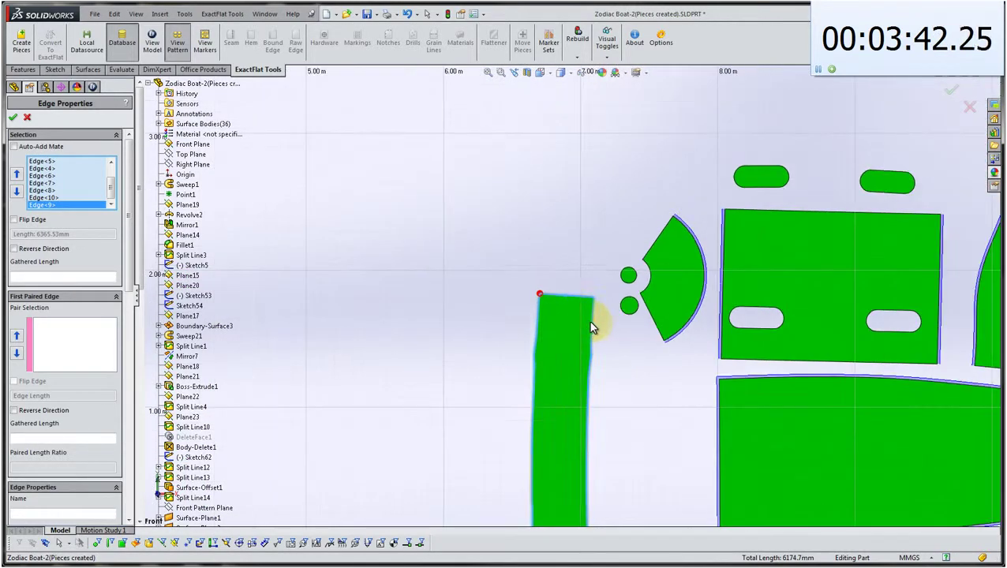
scroll(774, 395, down, 3)
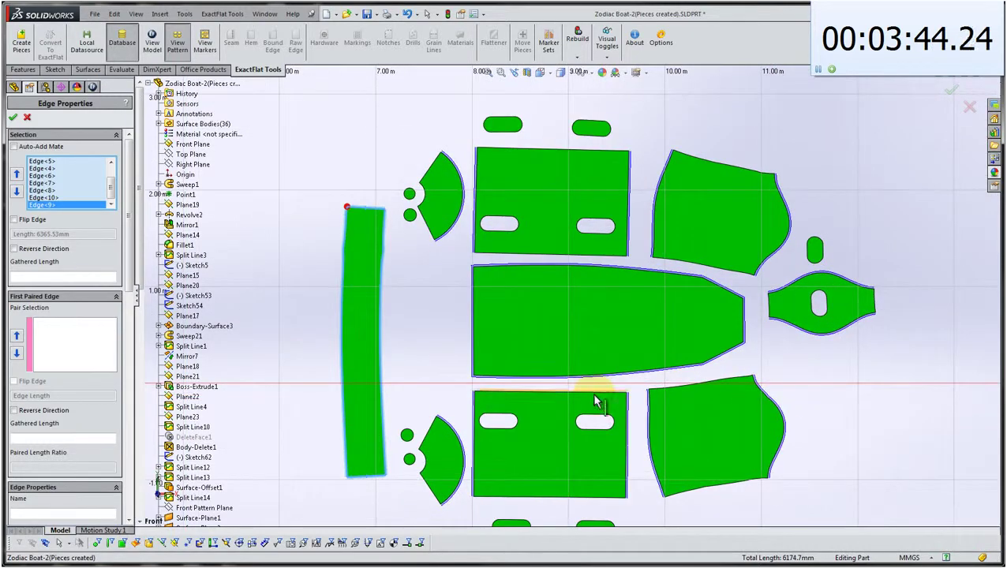
scroll(596, 400, up, 1)
drag(127, 286, 112, 398)
click(95, 326)
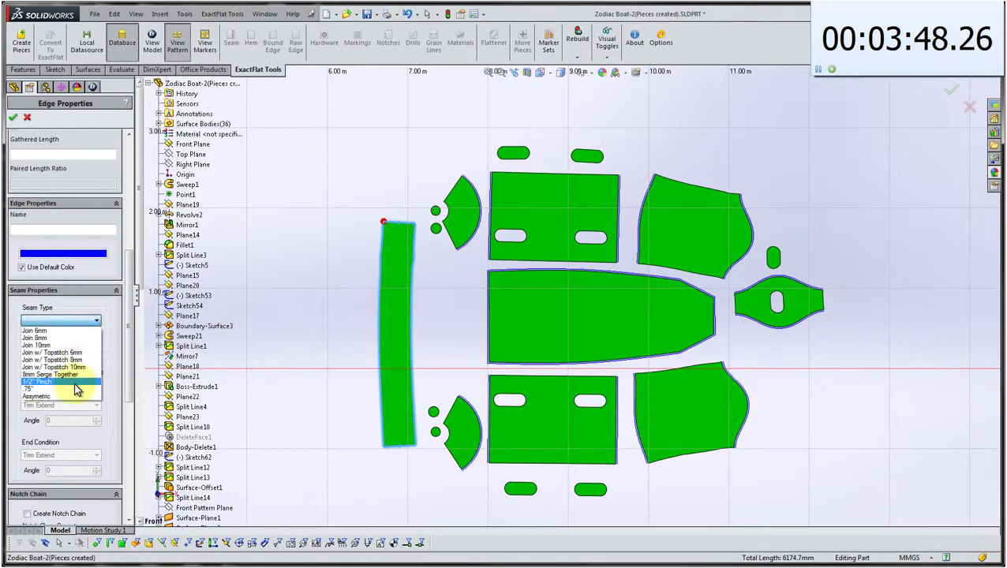
click(74, 387)
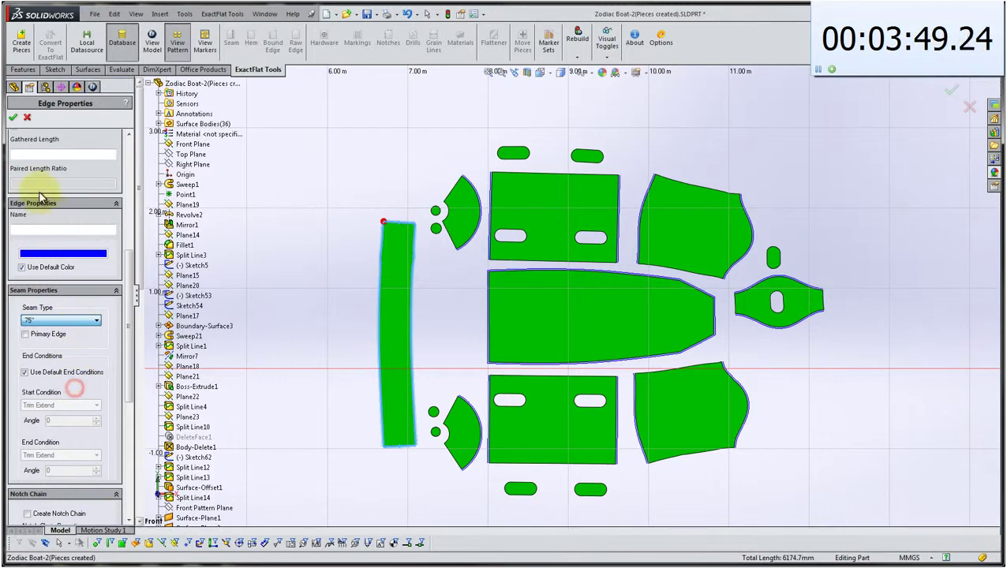
Apply the strip's seam, then give the lower middle panel's top edge a 1/2" Pinch seam.
click(25, 119)
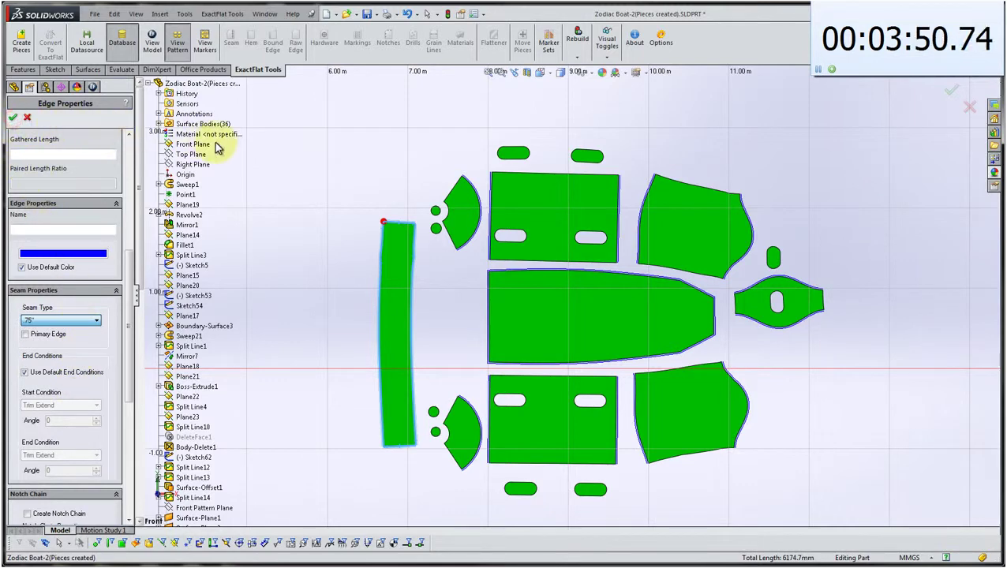
click(316, 163)
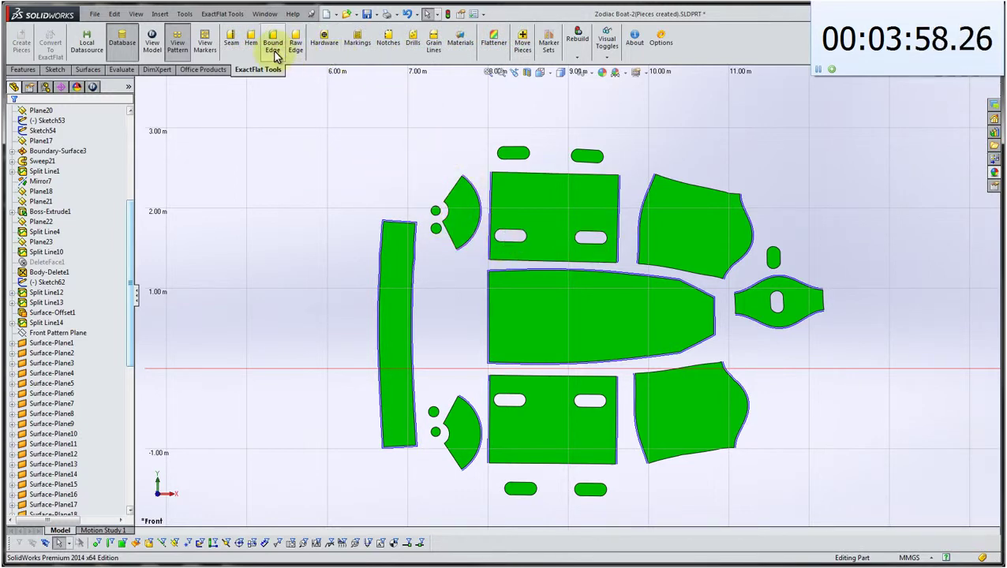
click(232, 49)
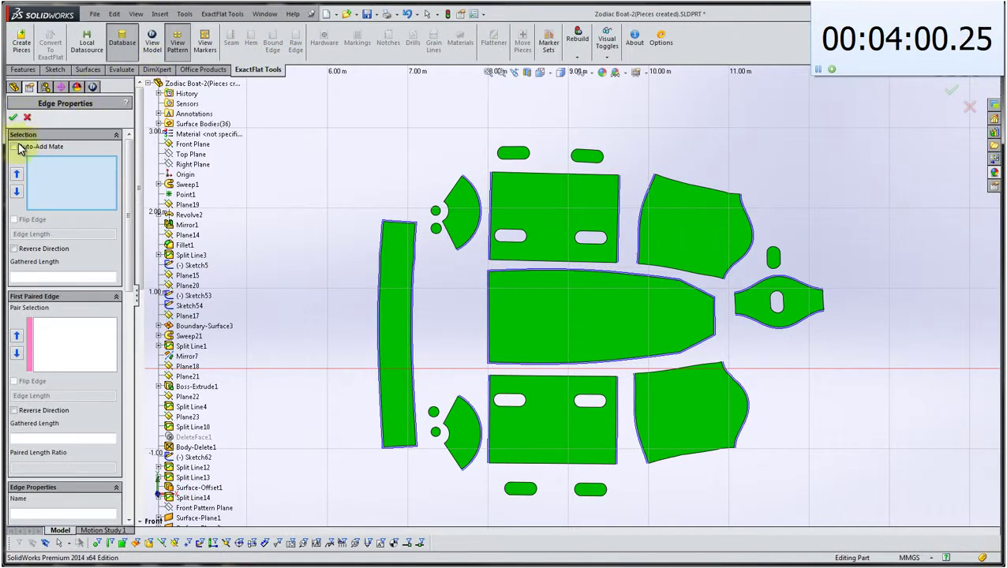
click(497, 376)
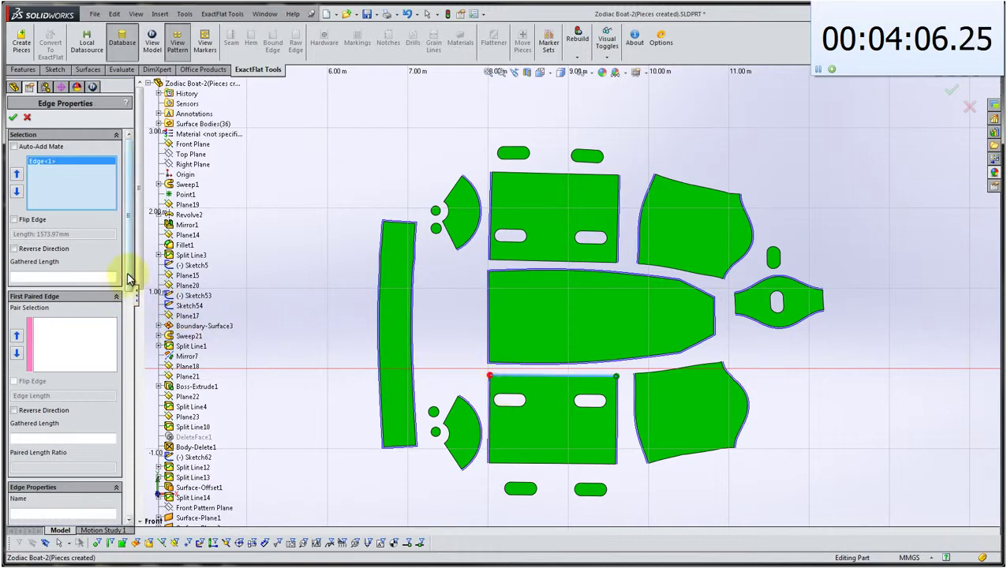
scroll(131, 284, down, 5)
click(82, 326)
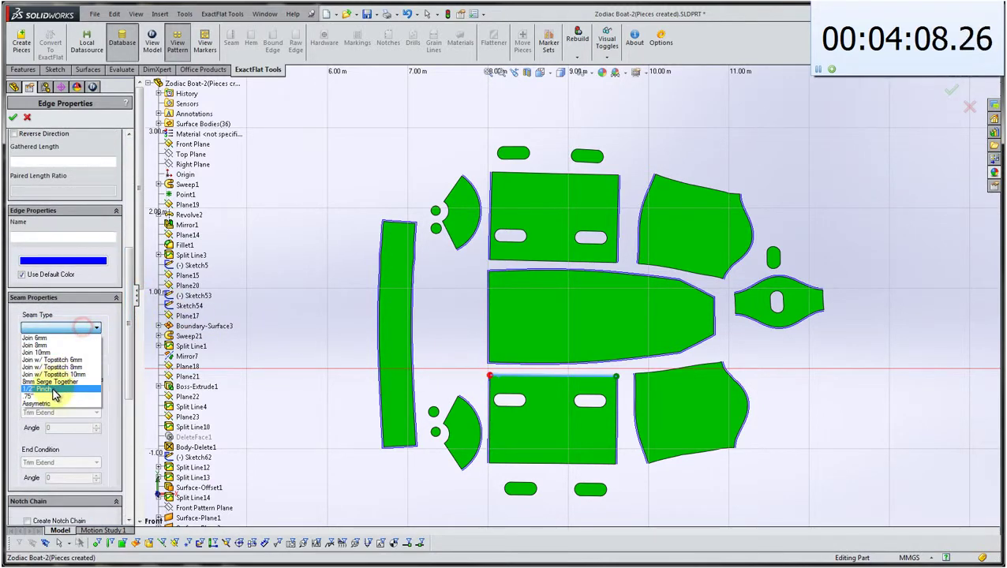
click(55, 392)
click(13, 117)
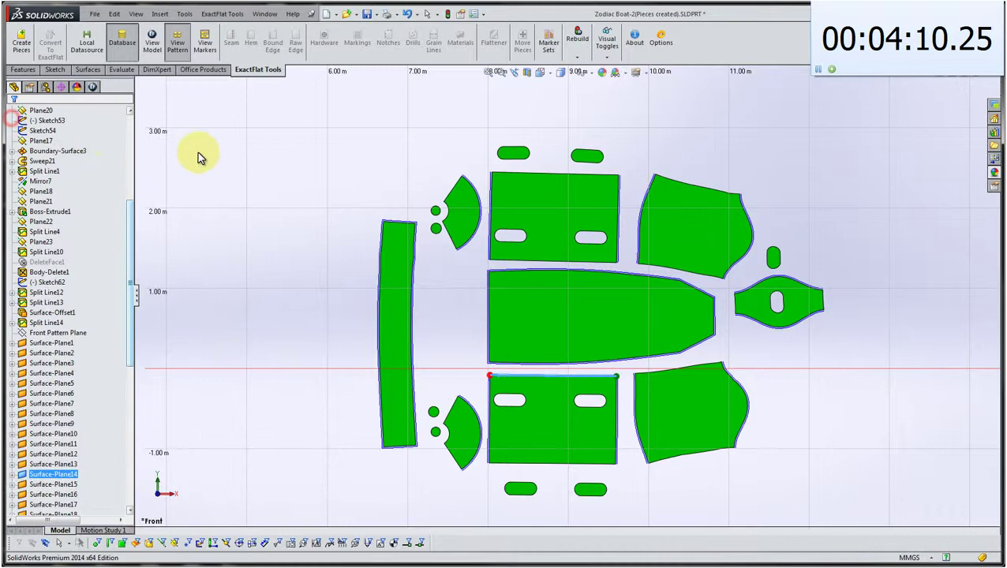
click(244, 159)
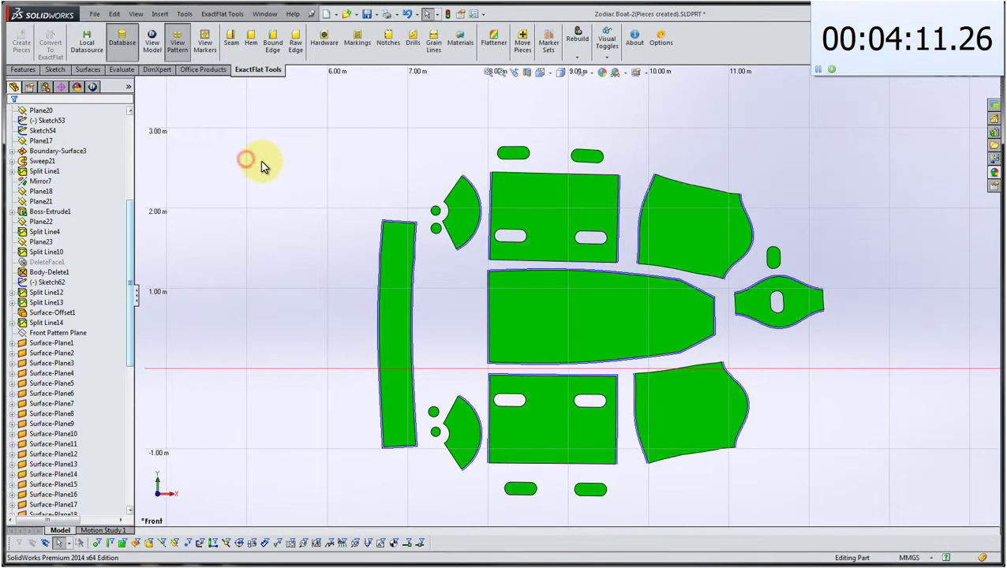
Assign a .75" seam to the lower middle panel's bottom edge.
click(234, 49)
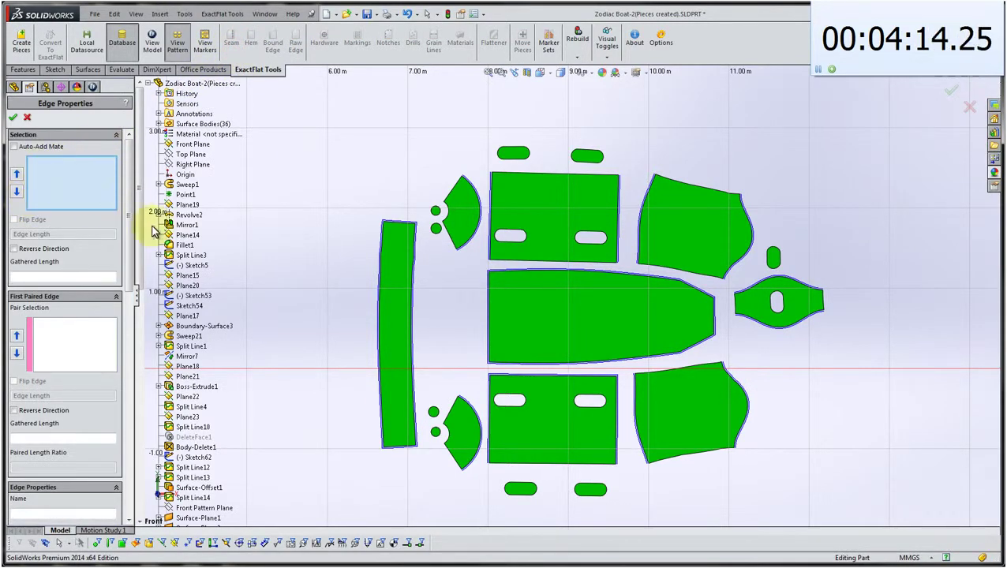
click(510, 465)
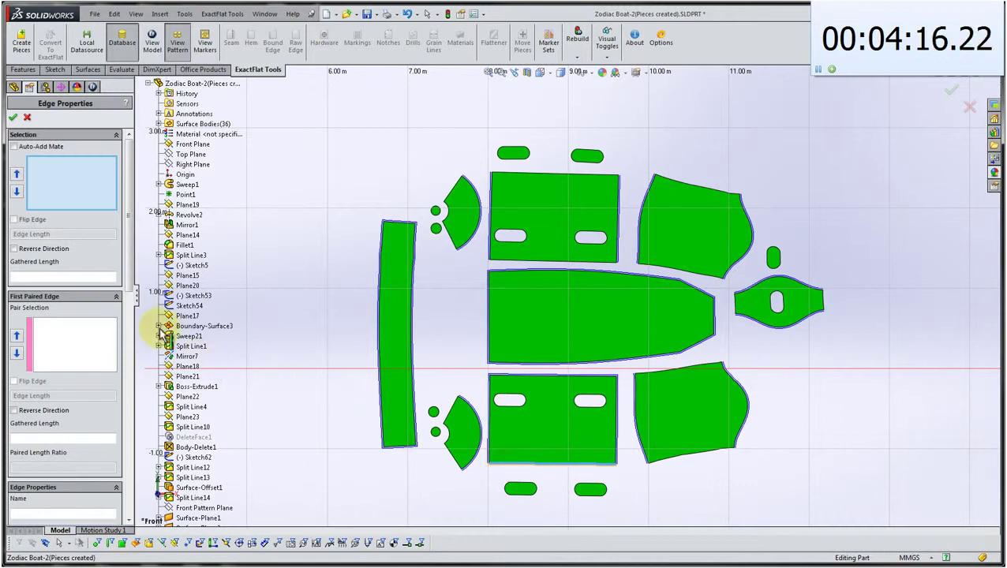
scroll(128, 306, down, 3)
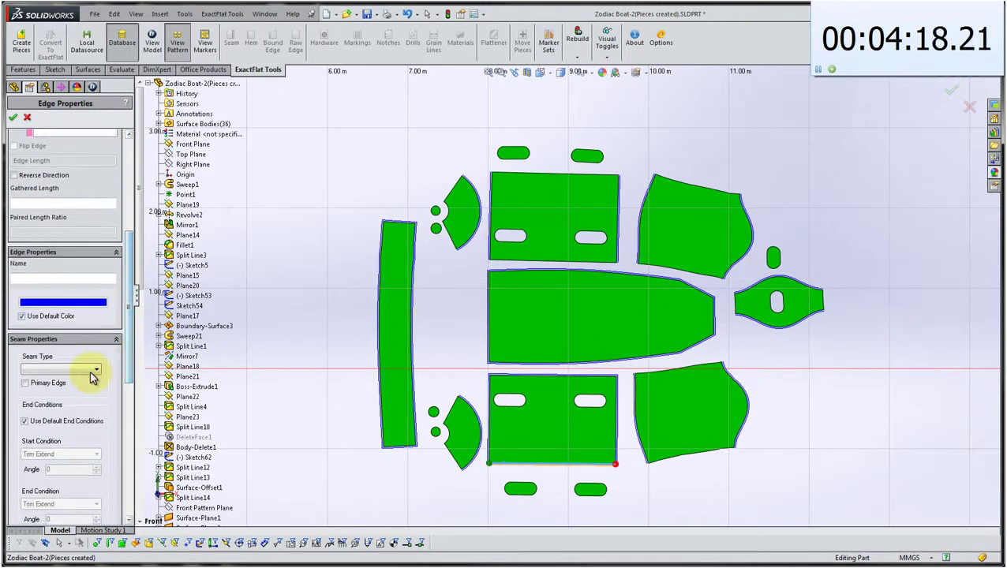
click(93, 370)
click(59, 434)
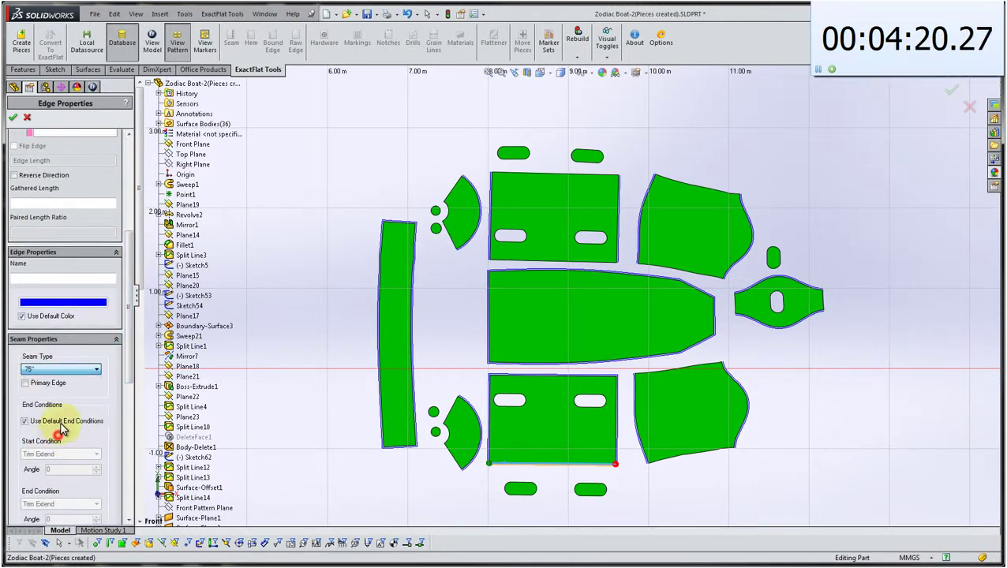
click(13, 117)
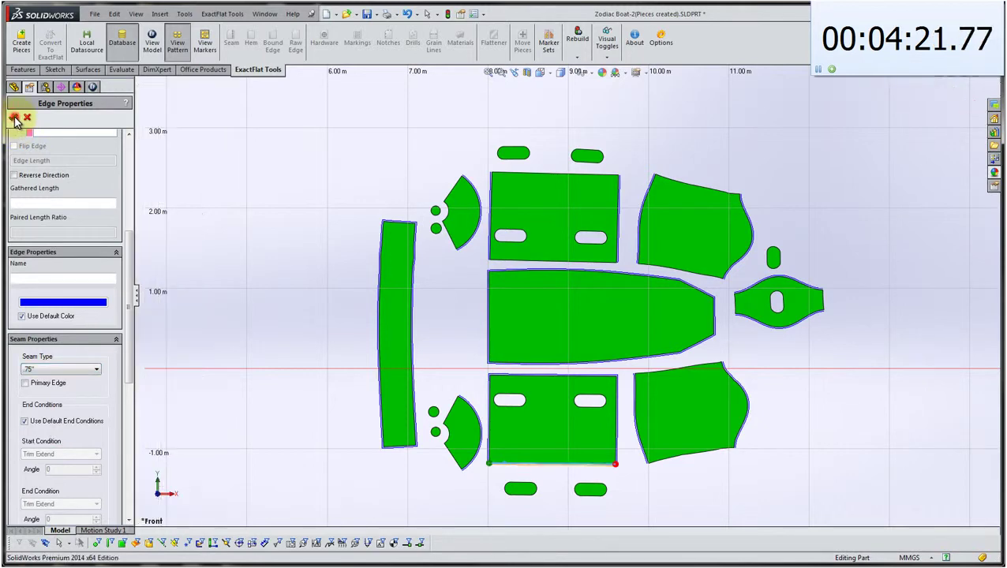
Apply a .75" seam to the lower-right piece's three top-edge segments.
click(284, 170)
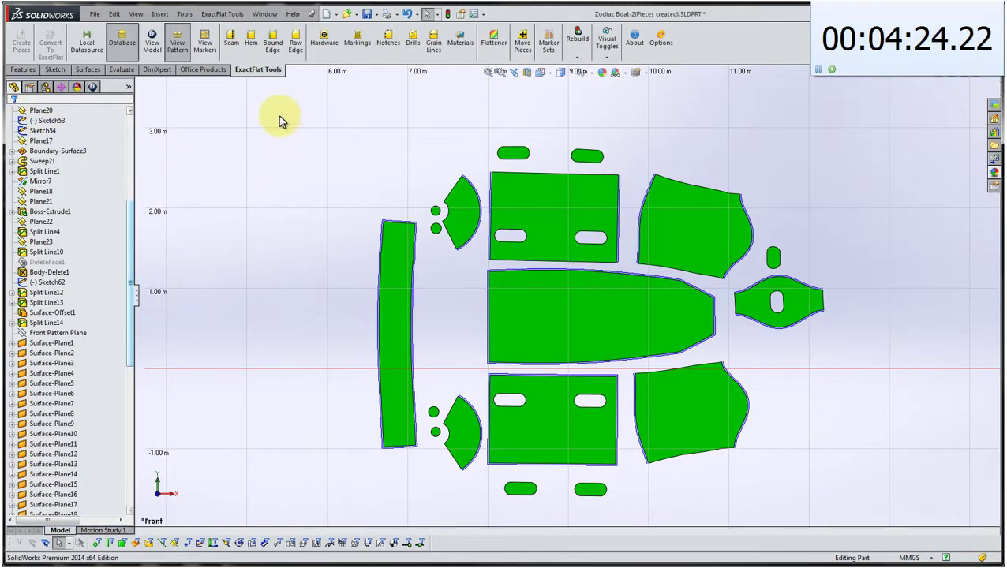
click(232, 54)
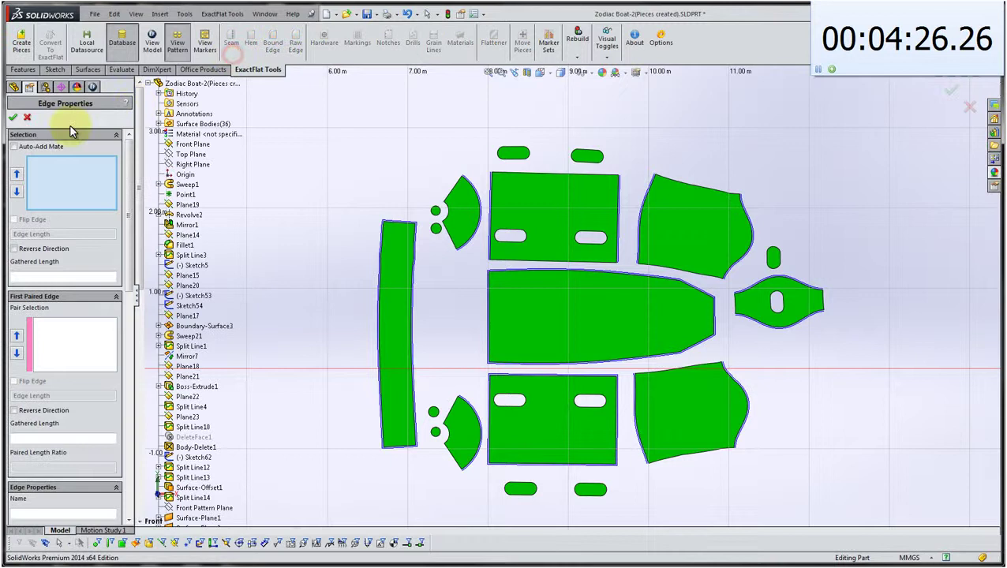
click(641, 375)
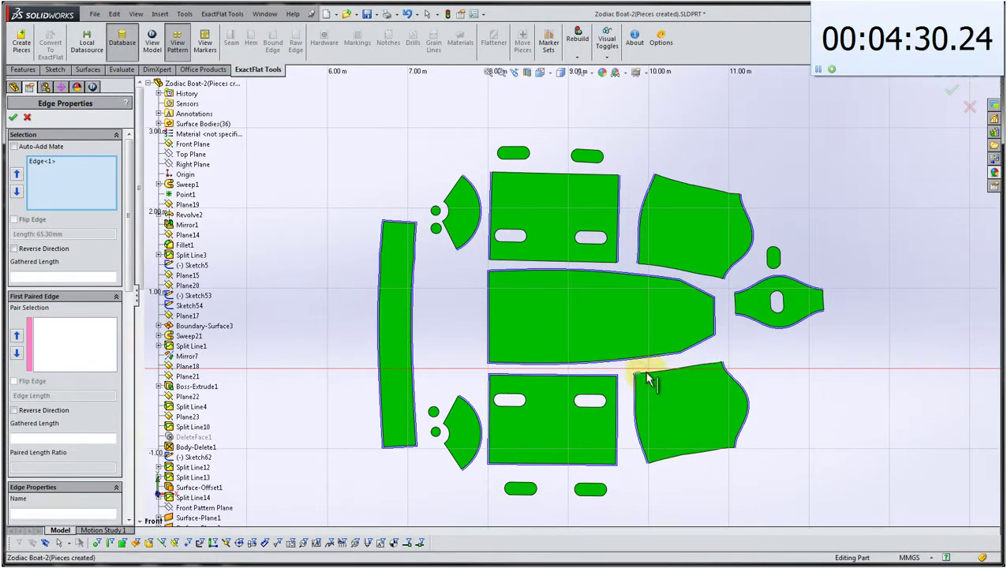
click(646, 372)
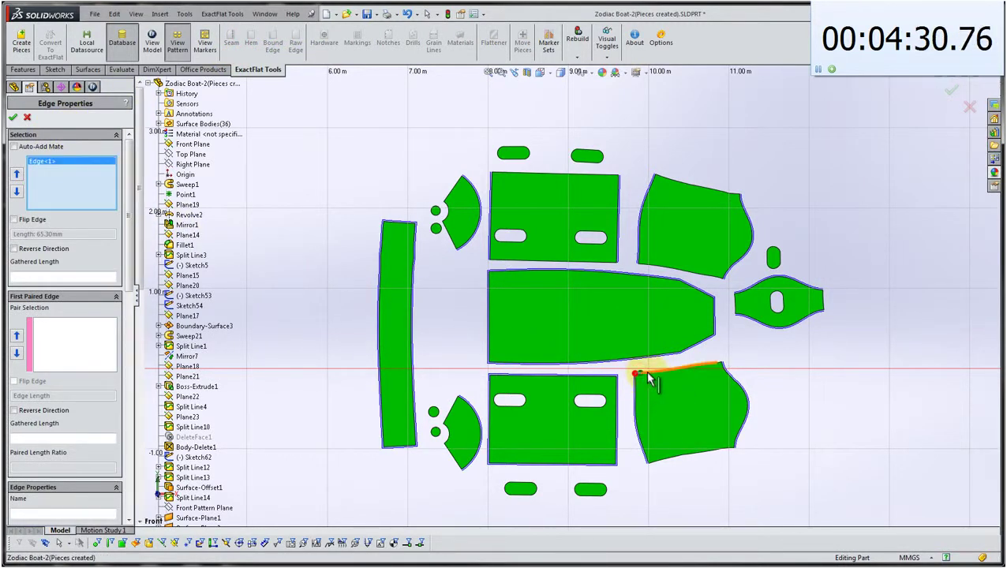
click(719, 364)
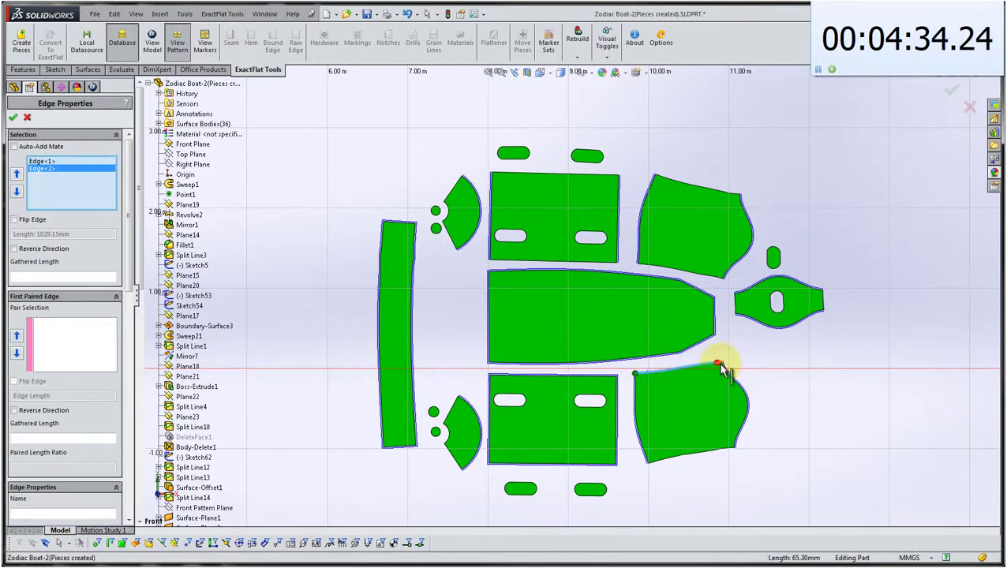
click(596, 365)
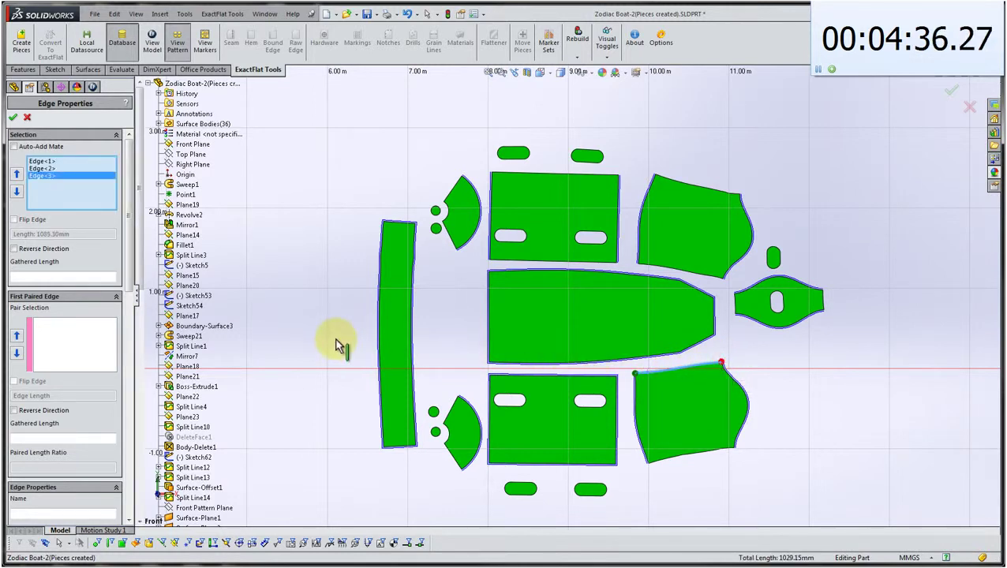
drag(126, 271, 124, 371)
click(83, 380)
click(52, 424)
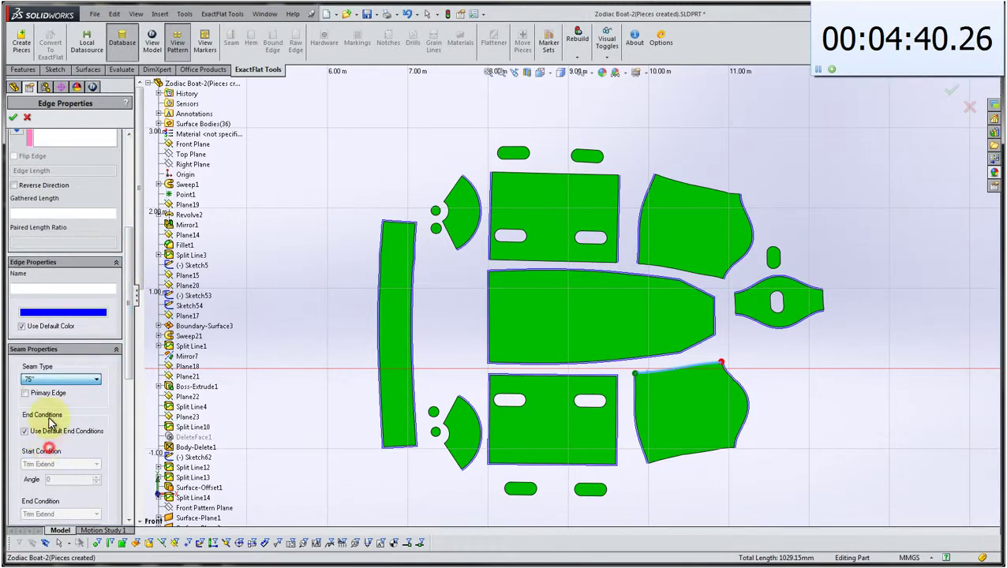
click(13, 117)
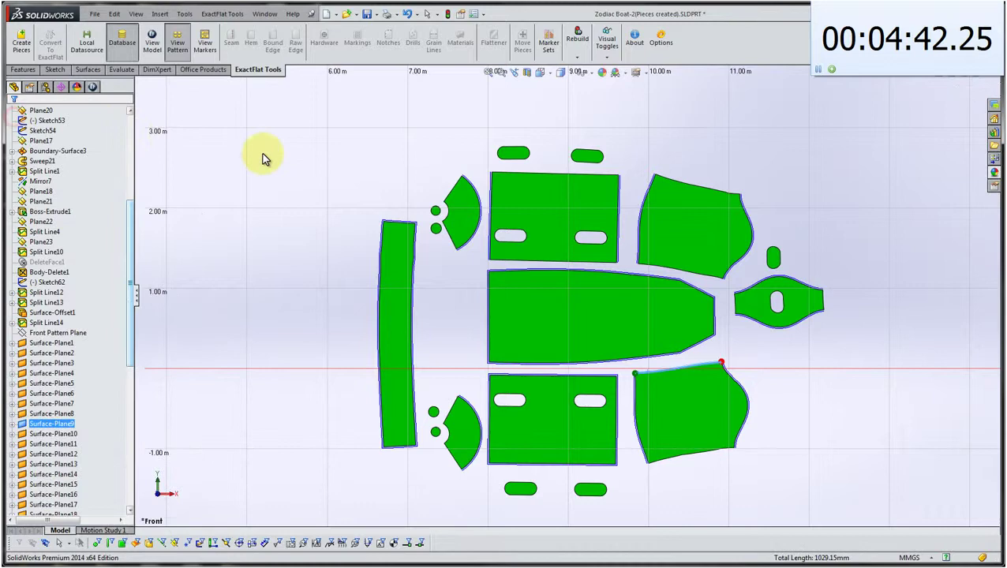
click(309, 173)
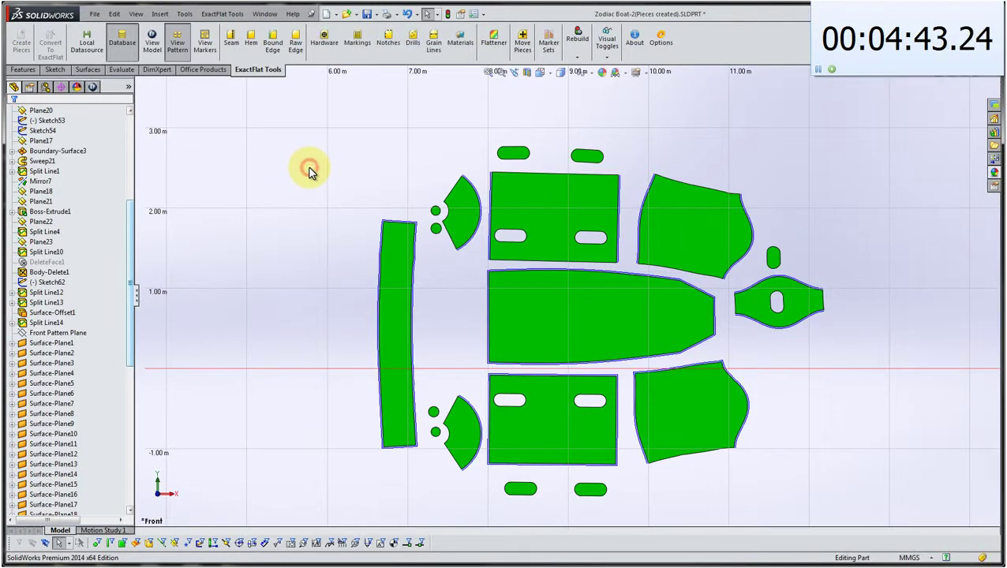
Apply a .75" seam to the three bottom-edge segments of the lower-right piece.
click(233, 50)
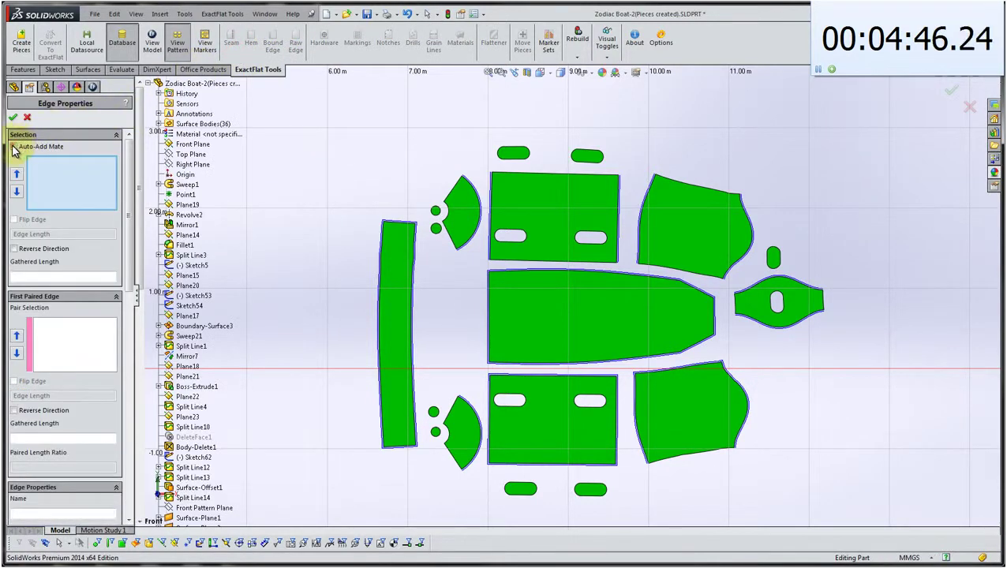
click(663, 465)
click(734, 456)
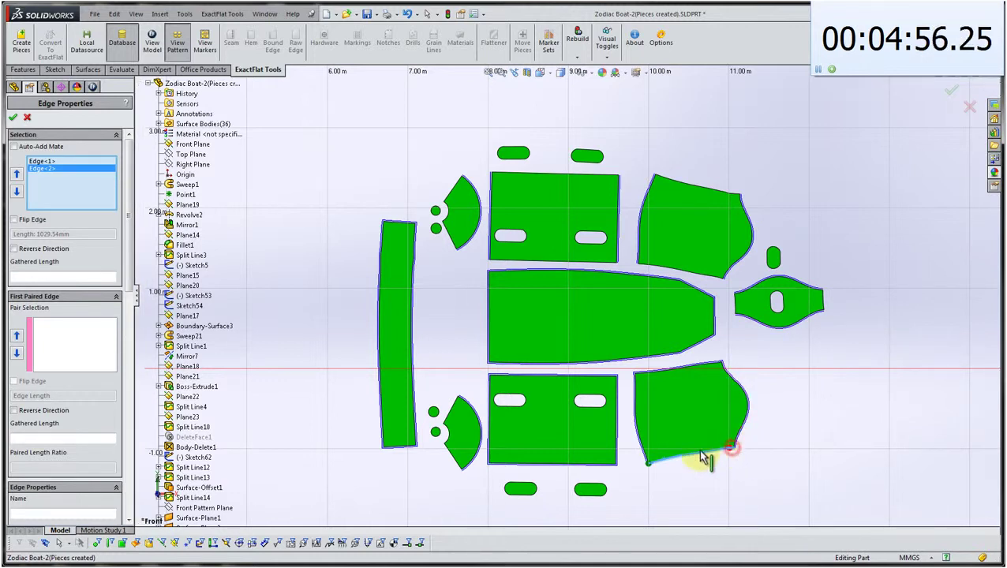
click(427, 413)
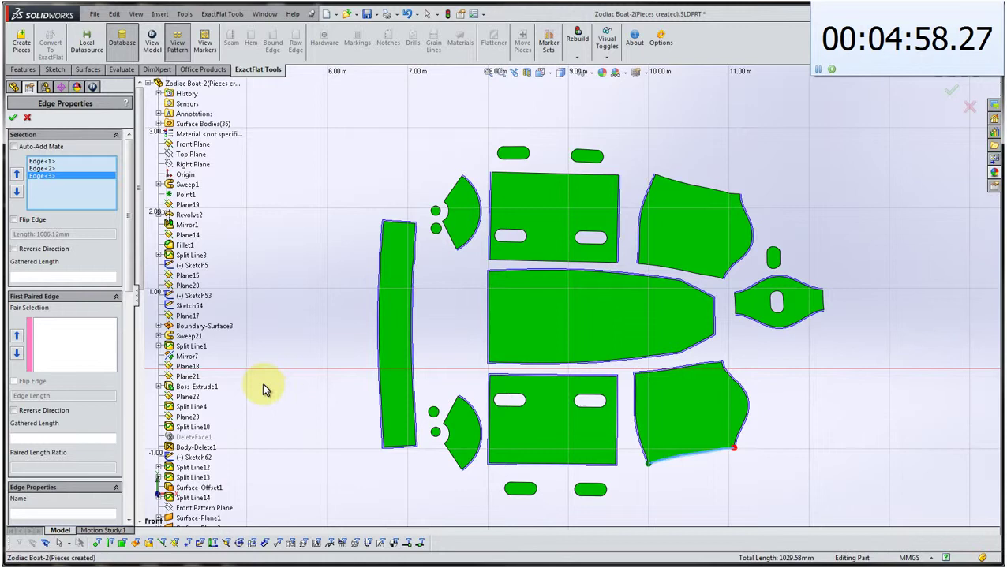
drag(129, 284, 126, 426)
click(61, 305)
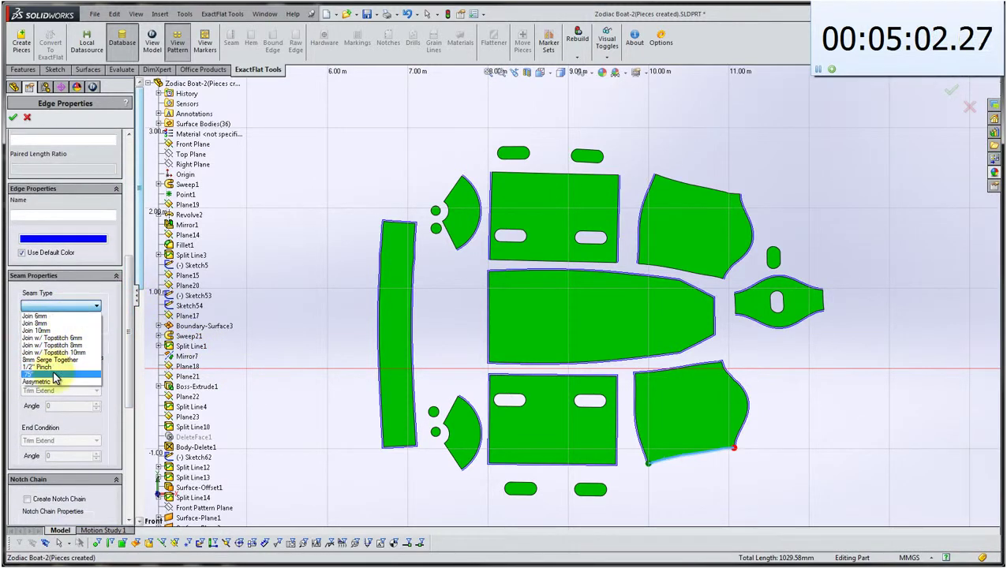
click(55, 375)
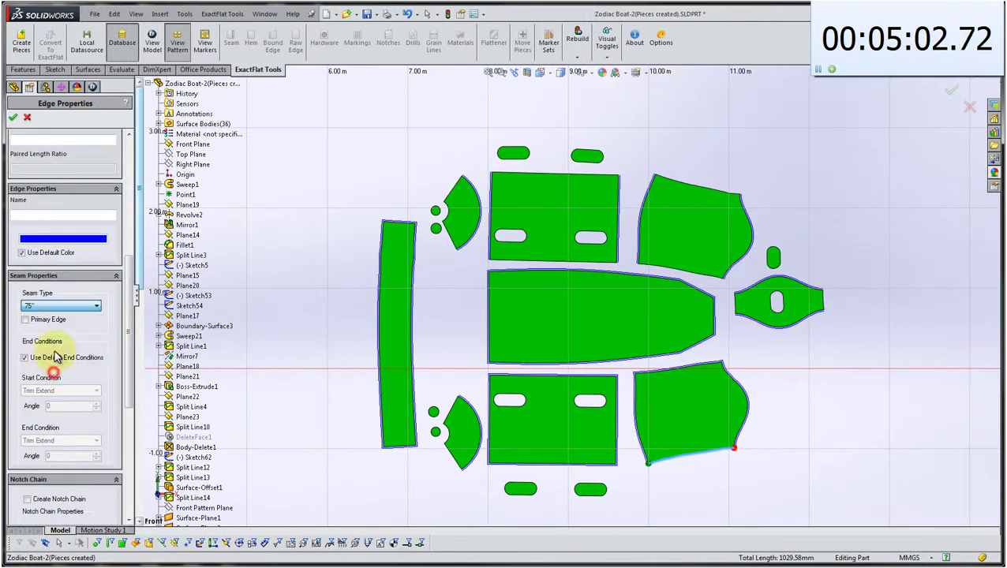
click(12, 119)
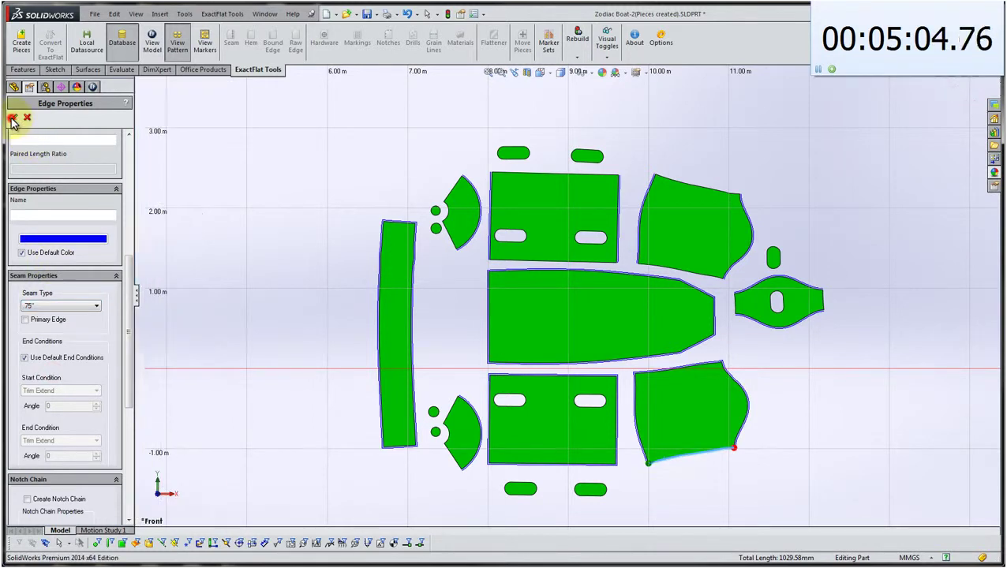
Give the upper rectangle's top edge a .75" seam.
click(247, 181)
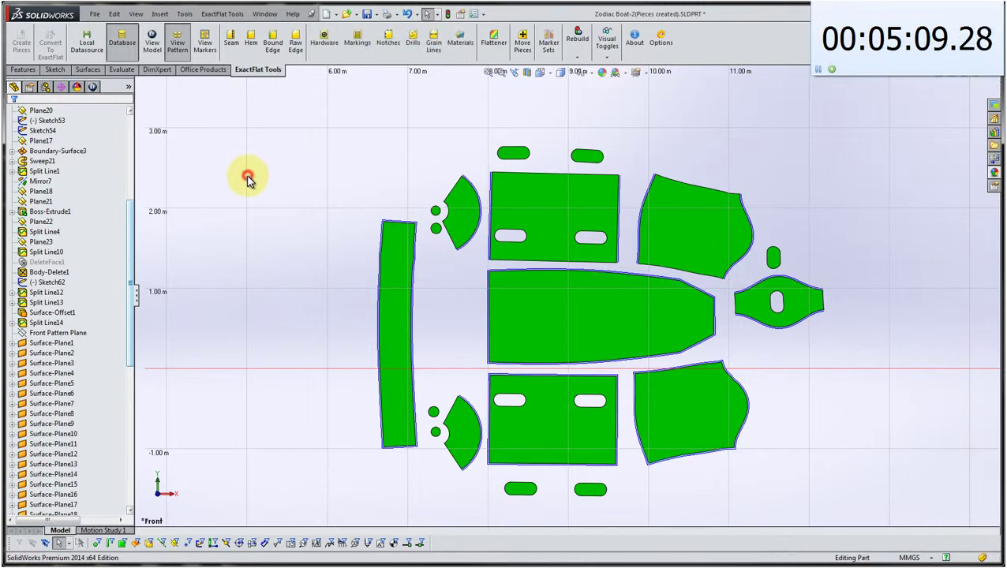
click(230, 43)
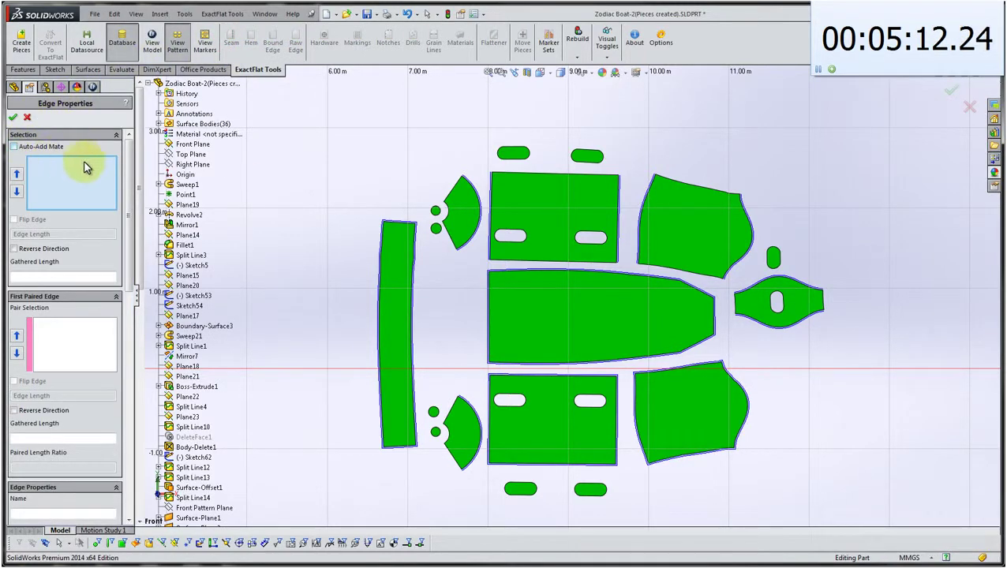
click(497, 174)
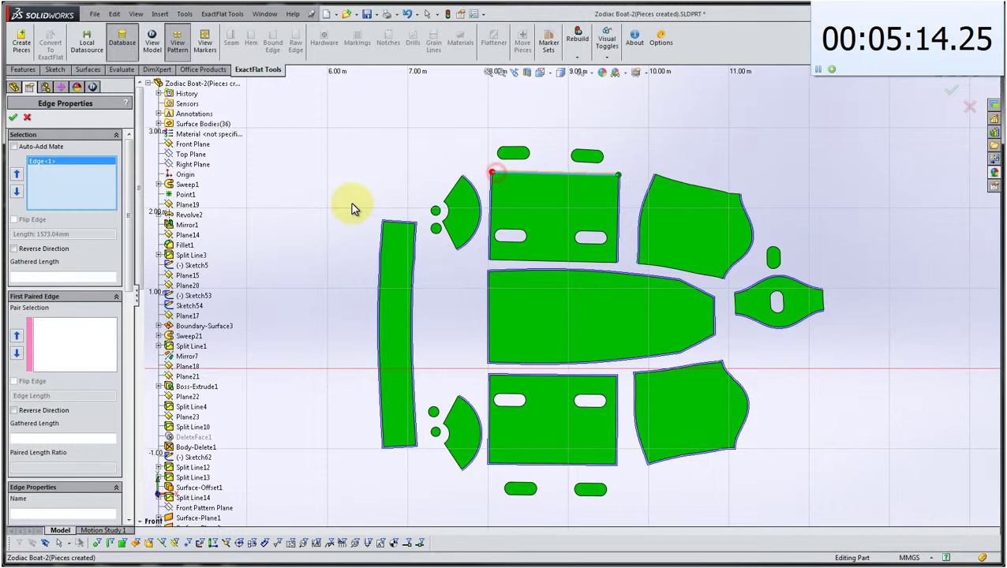
scroll(132, 292, down, 6)
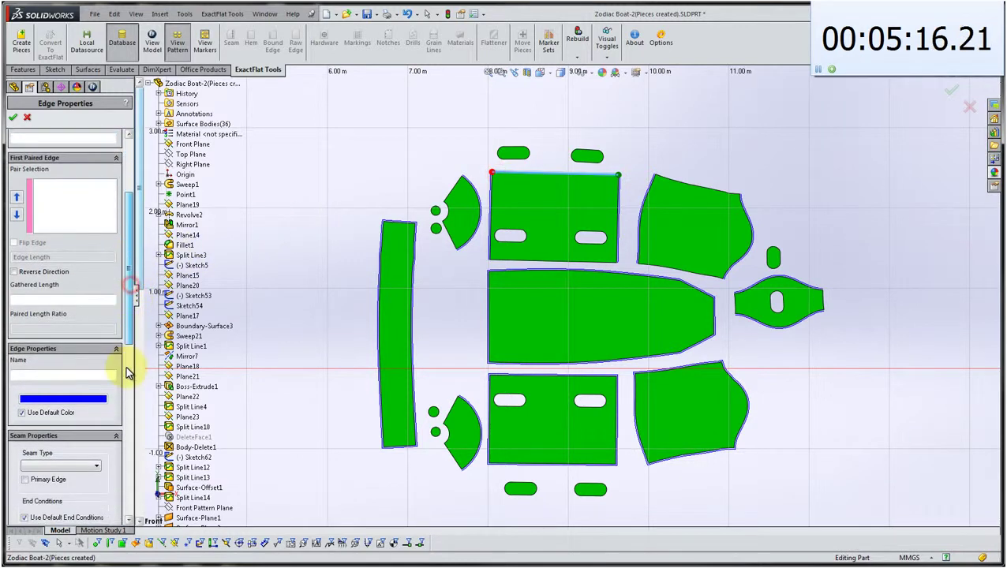
click(93, 366)
click(63, 435)
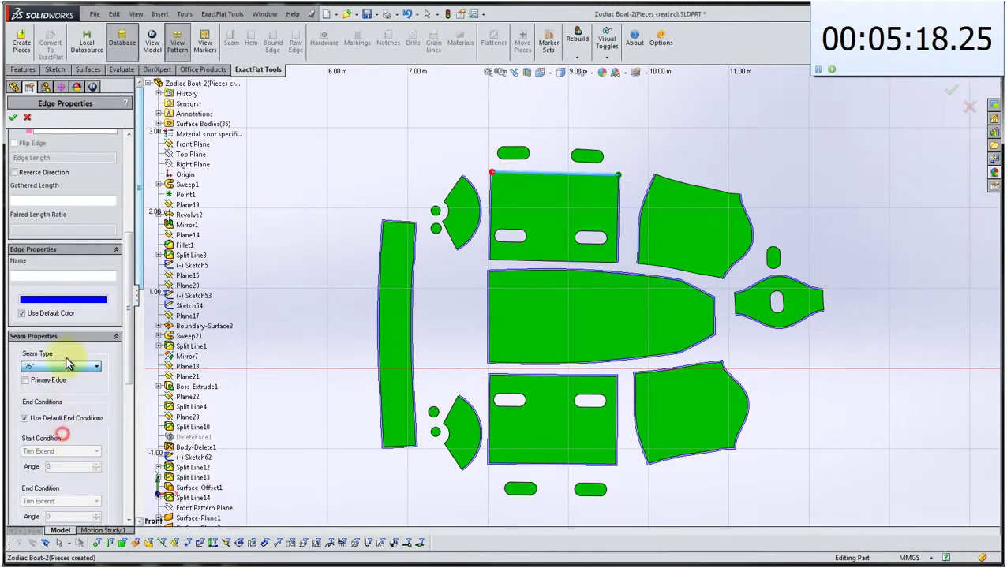
click(13, 118)
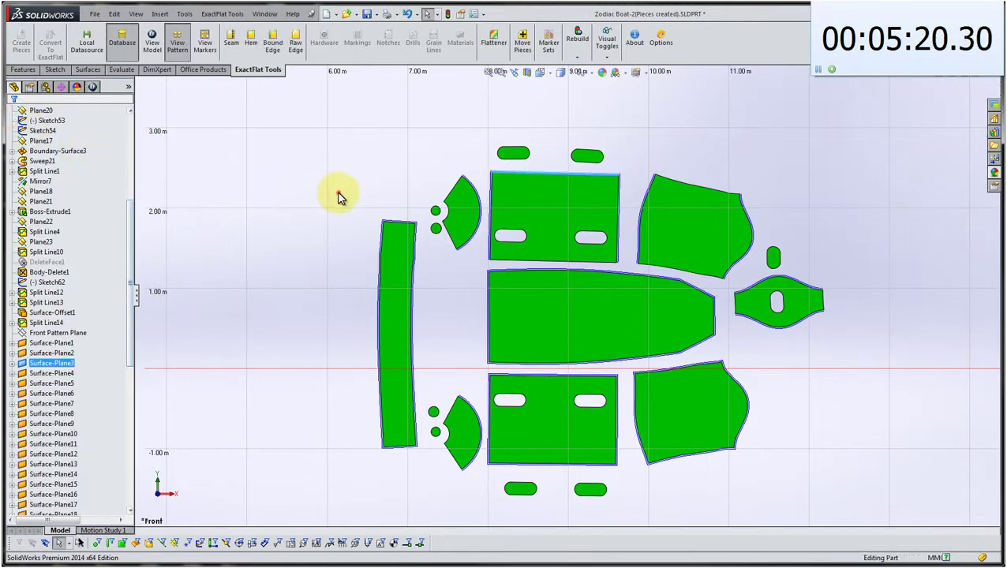
Give the upper rectangle's bottom edge a .75" seam, then clear the selection.
click(229, 49)
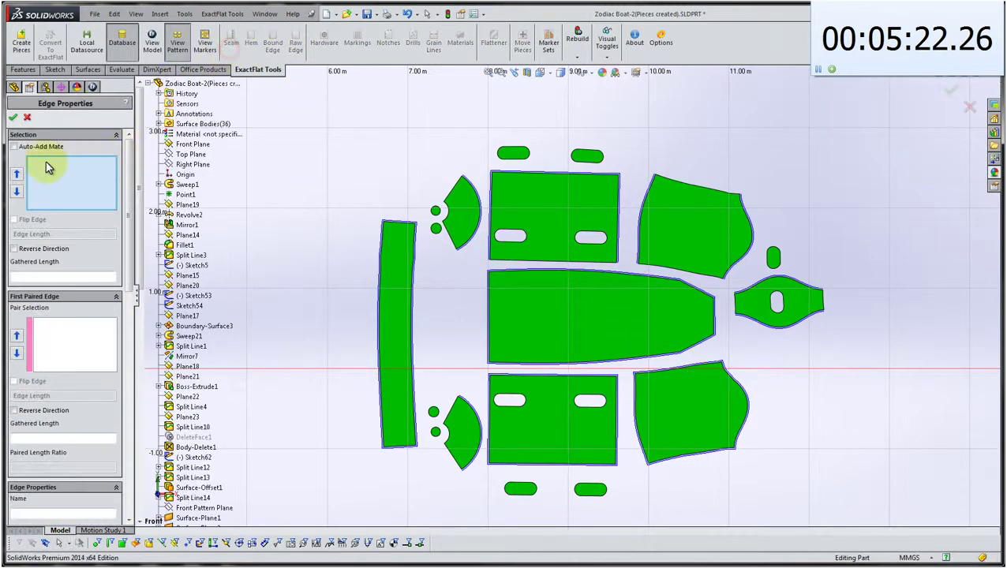
click(509, 262)
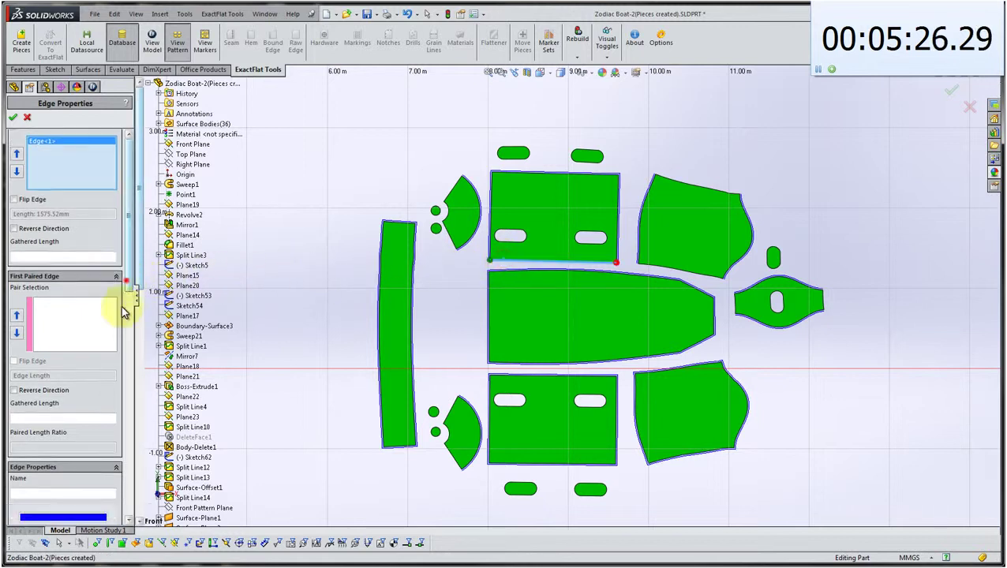
scroll(122, 312, down, 5)
click(79, 359)
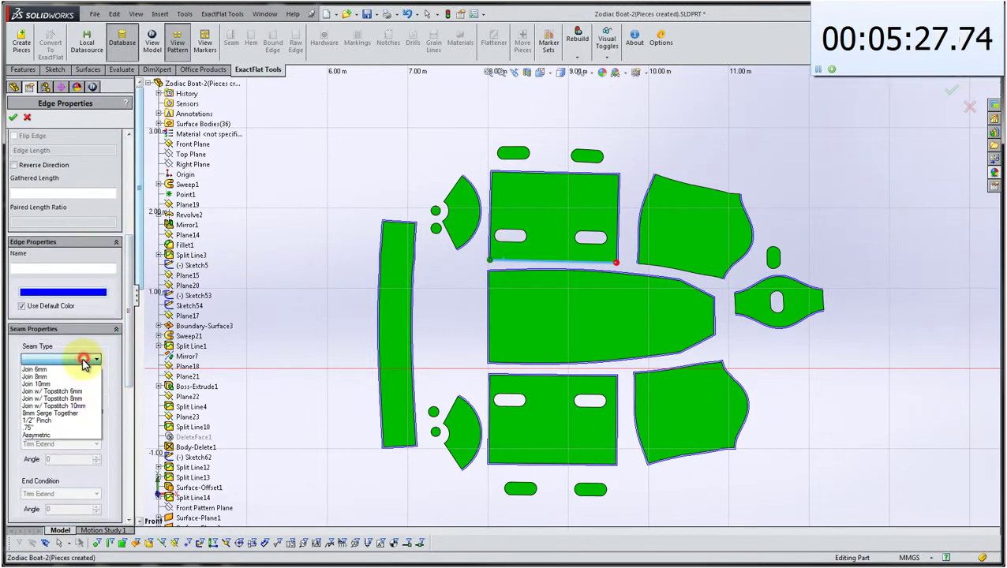
click(47, 428)
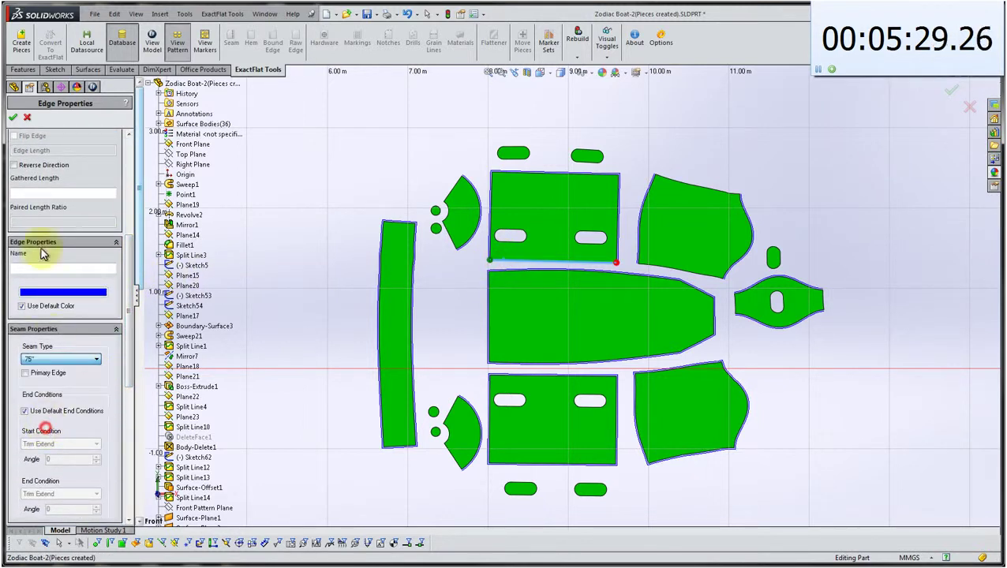
click(13, 119)
click(328, 158)
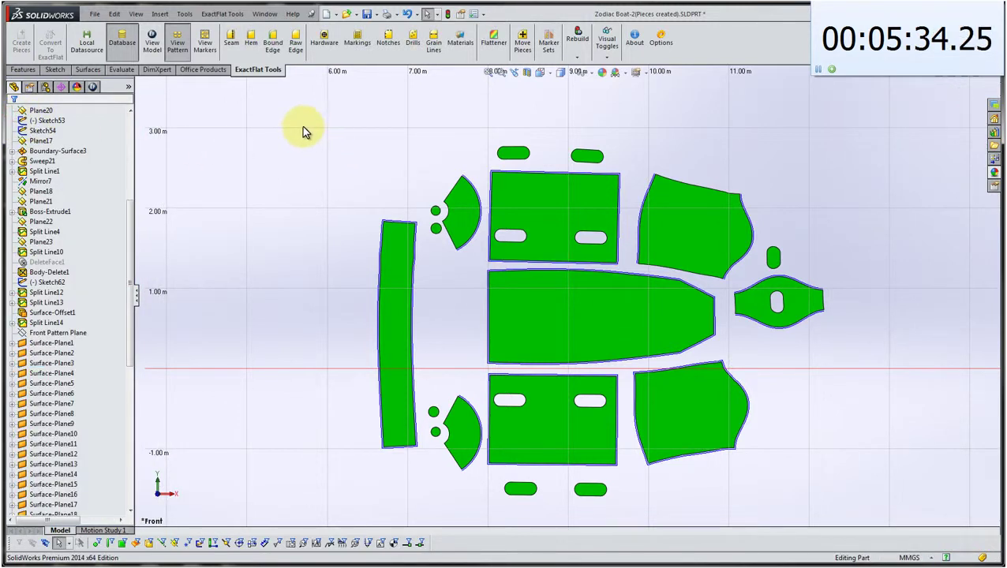
Start a seam on the upper-right piece, picking three of its top-edge segments.
click(234, 54)
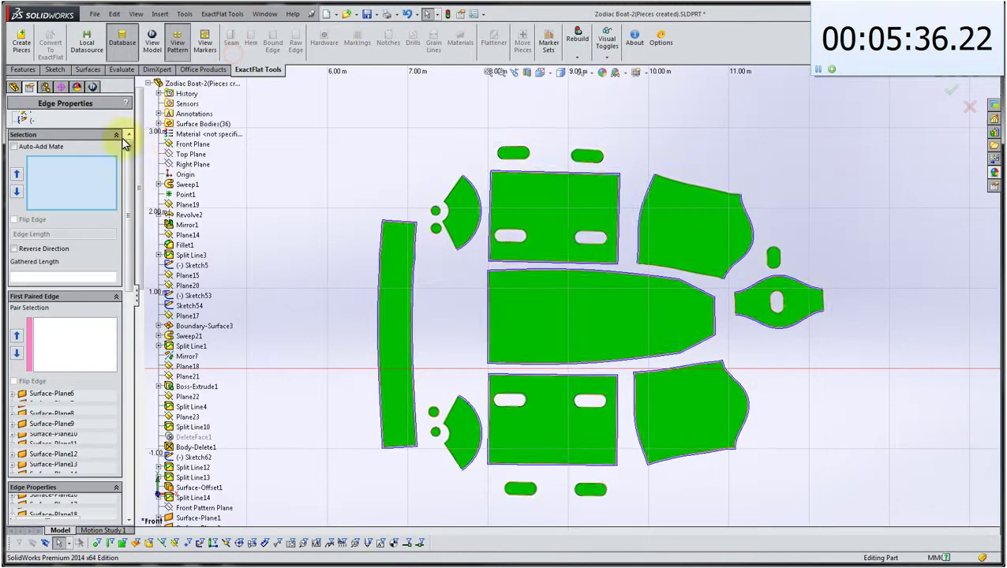
click(660, 176)
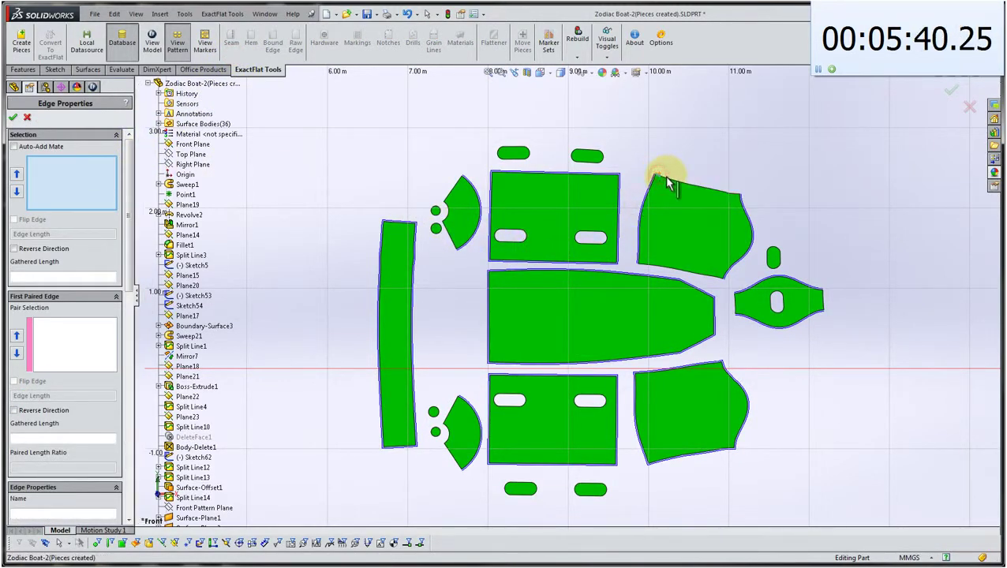
click(740, 196)
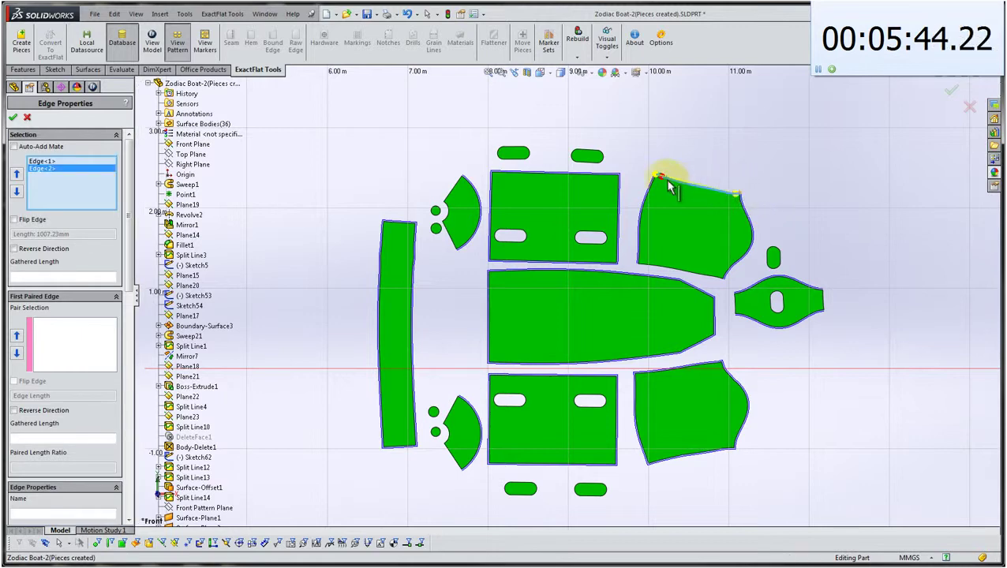
click(755, 195)
scroll(711, 188, down, 5)
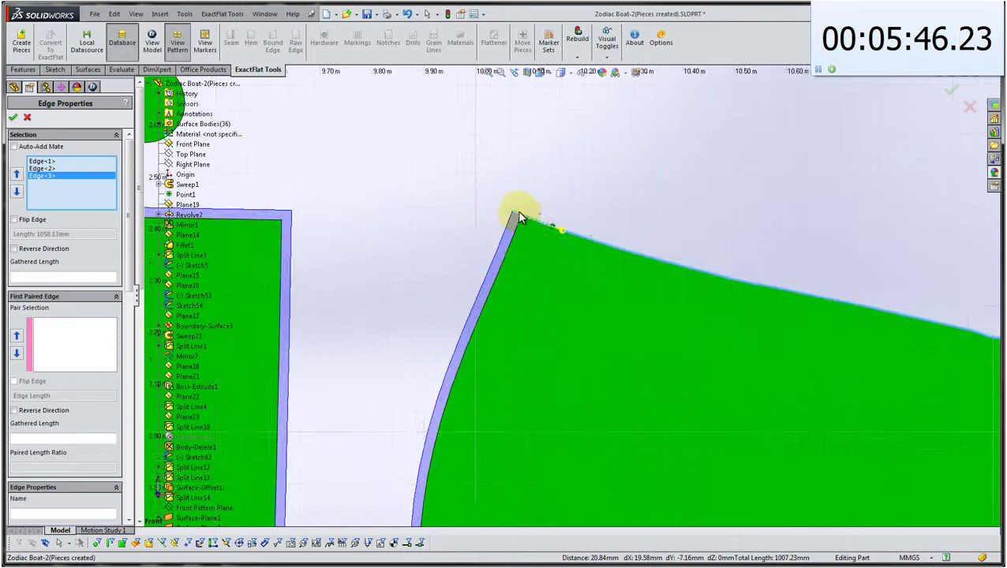
scroll(564, 231, down, 5)
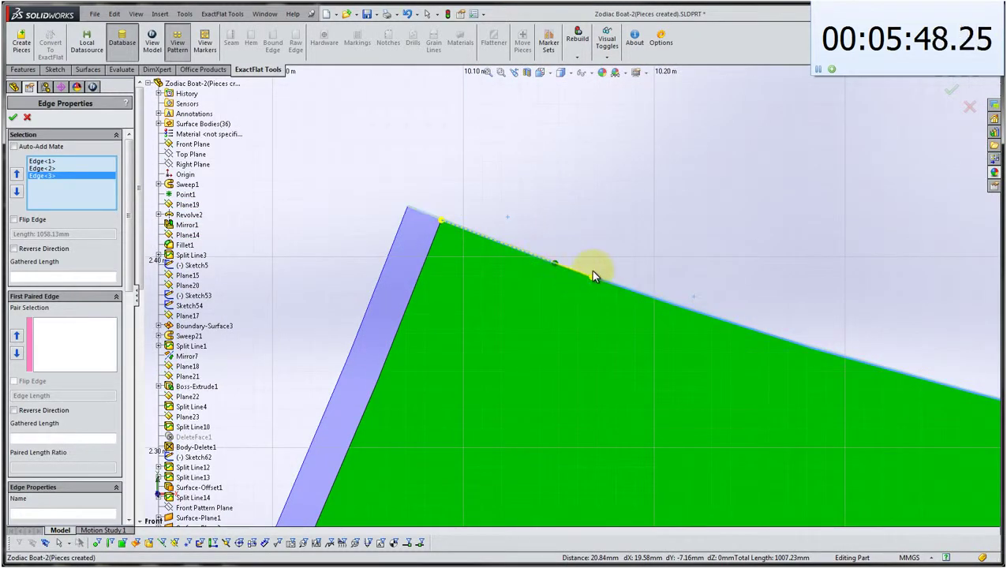
Clear that pick and reselect the top edge's four segments from the corner rightward.
right_click(98, 194)
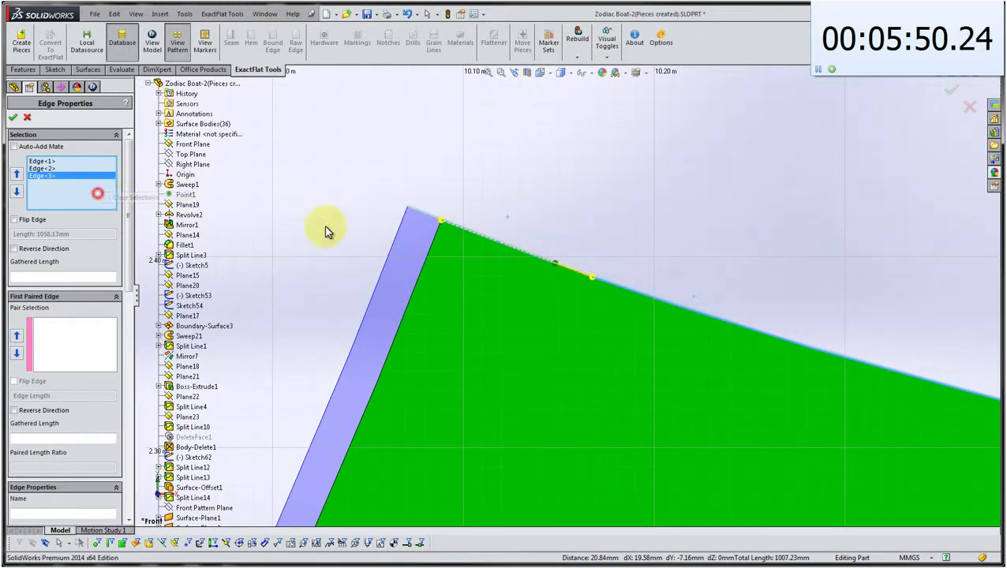
click(501, 243)
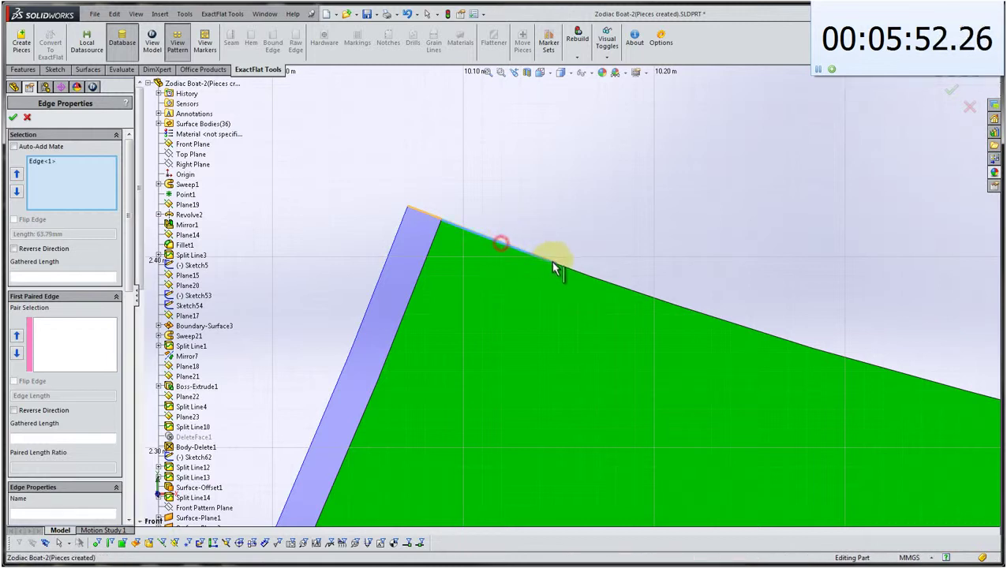
click(604, 280)
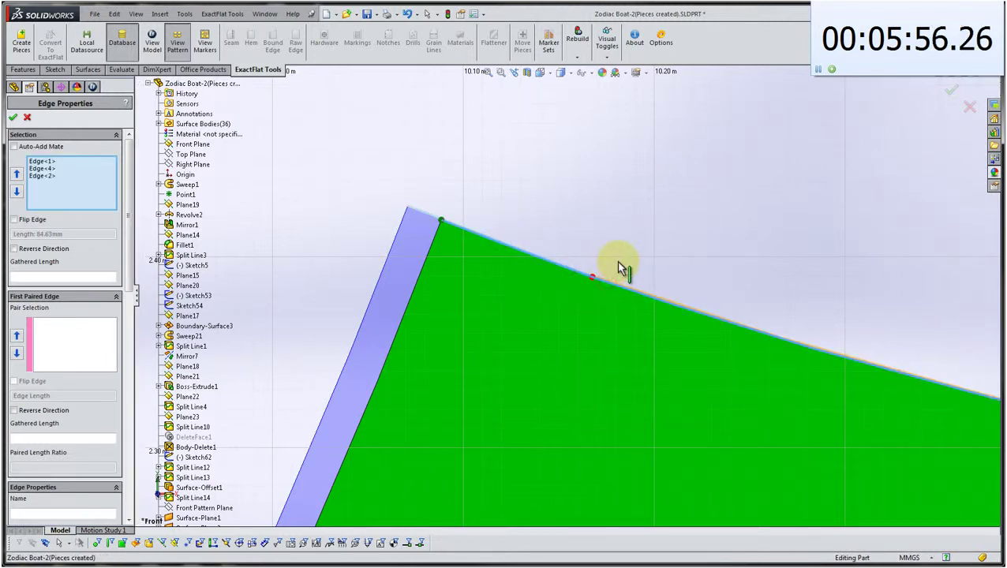
scroll(623, 268, up, 5)
click(825, 387)
scroll(825, 387, down, 3)
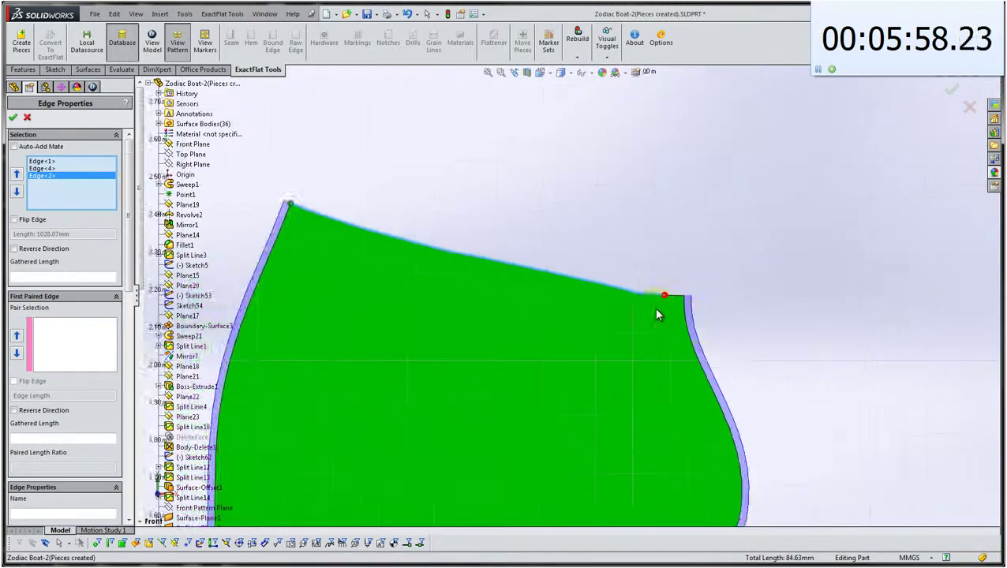
click(656, 278)
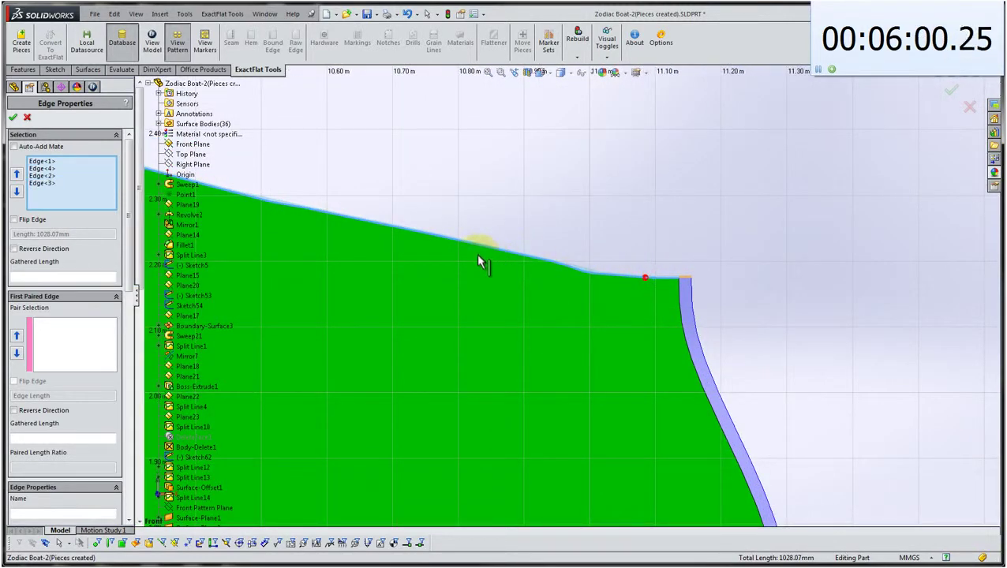
Set the seam type to .75" and apply it to the selected top edge.
scroll(465, 252, up, 6)
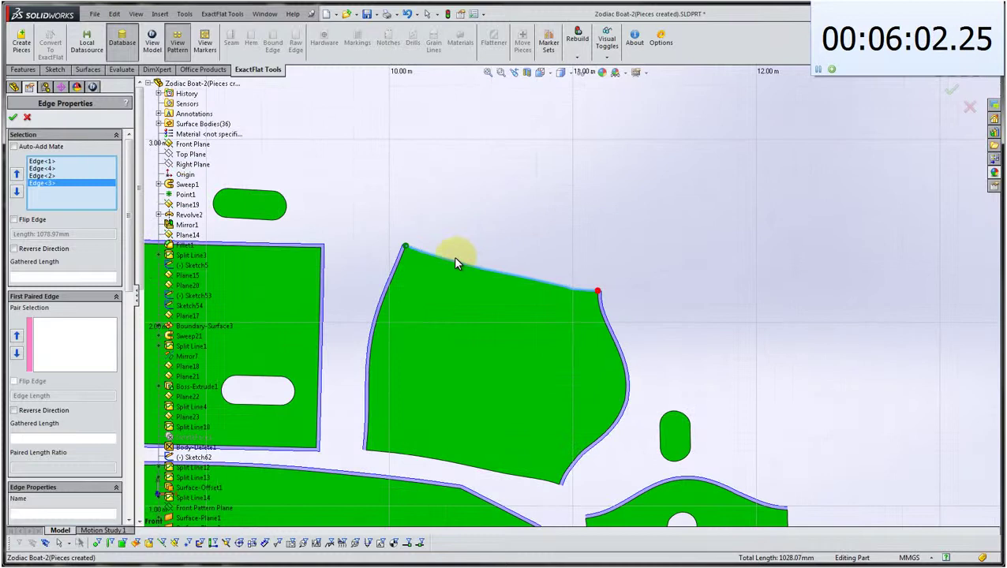
drag(126, 280, 130, 376)
click(87, 342)
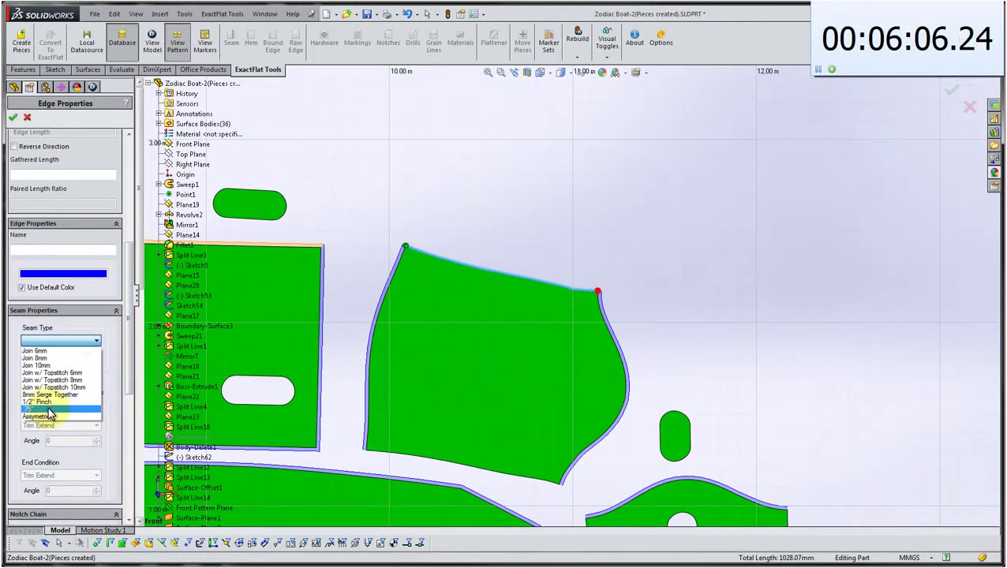
click(47, 409)
click(13, 117)
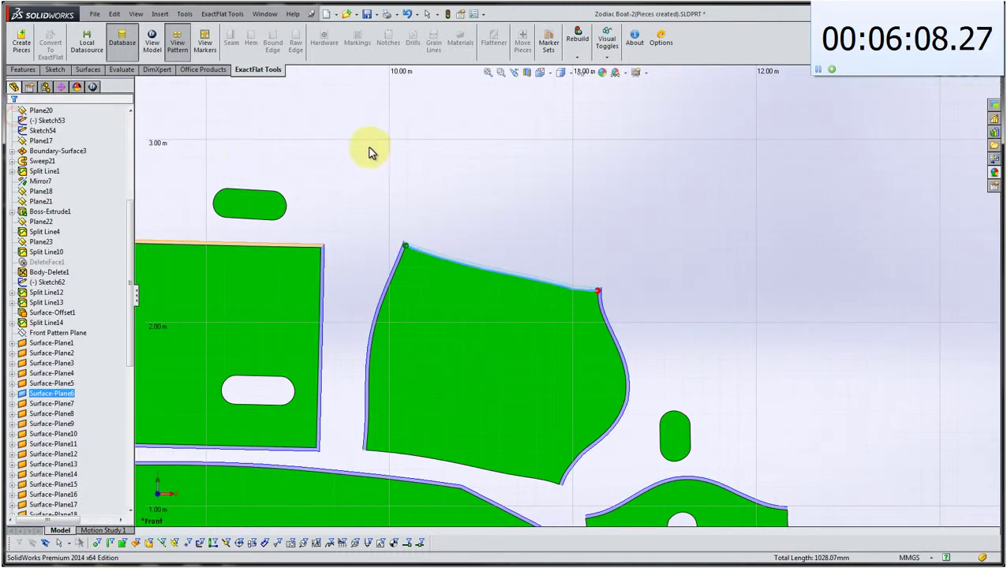
With Auto-Add Mate off, give the upper-right piece's lower edge a .75" seam.
scroll(364, 205, up, 3)
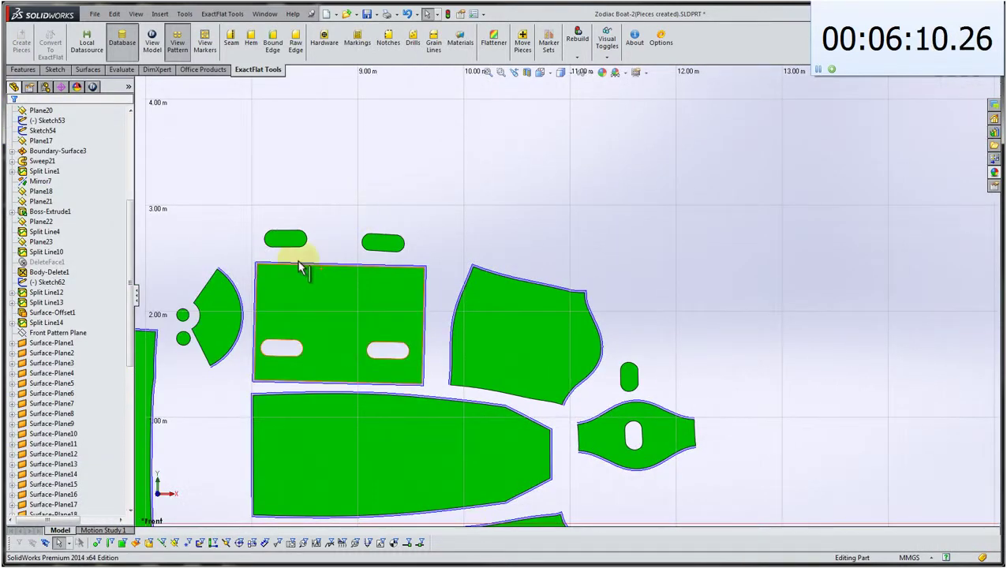
click(229, 43)
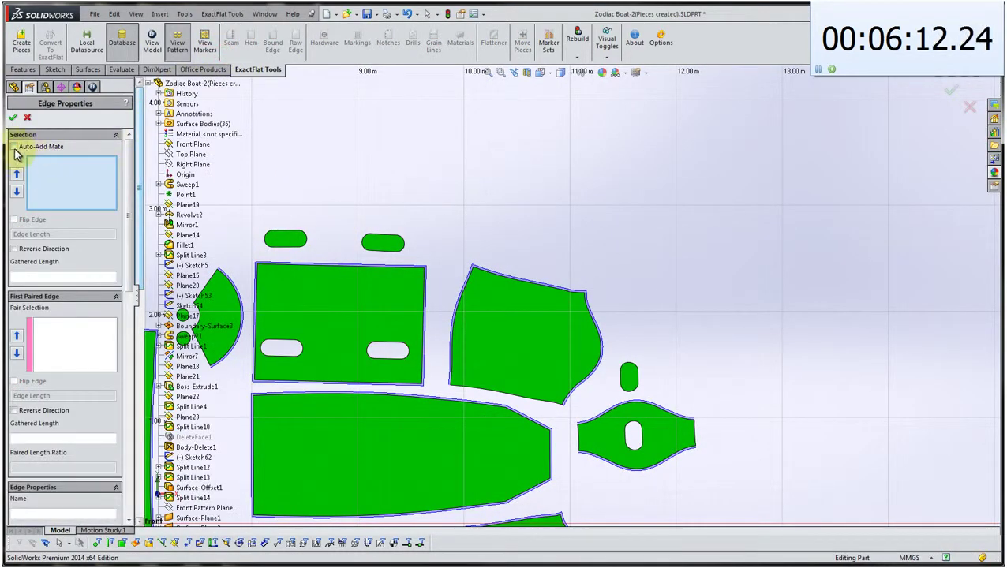
click(13, 148)
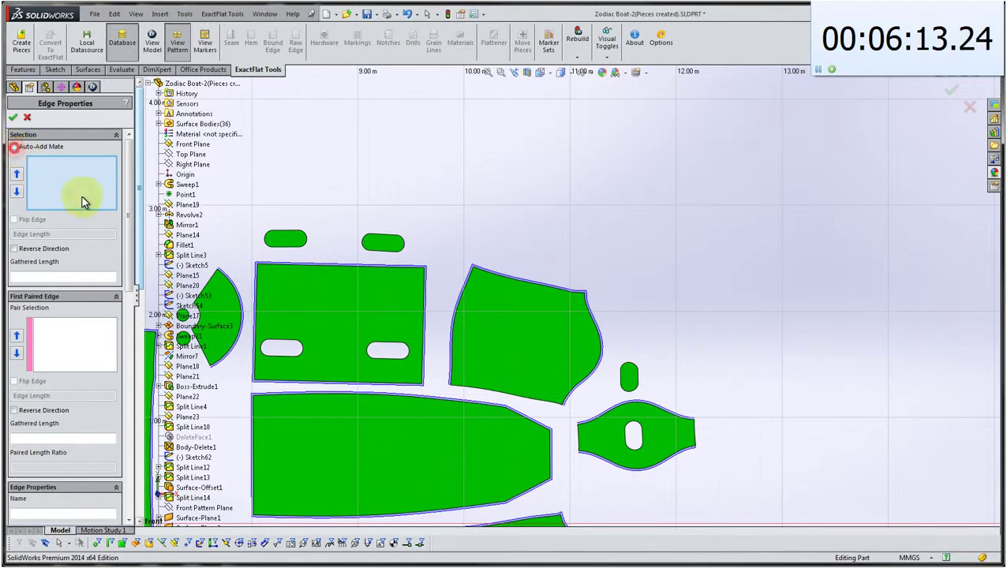
click(467, 393)
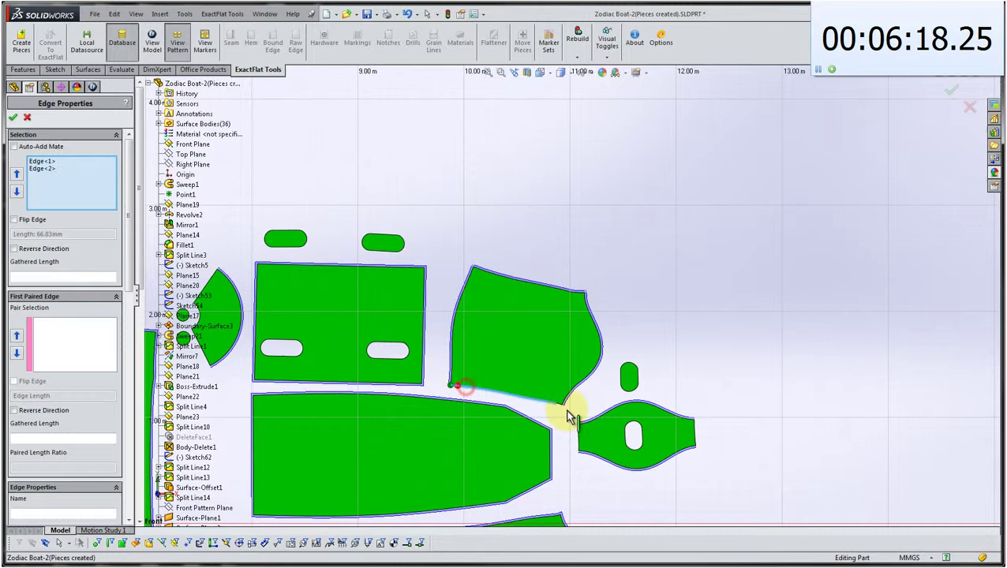
scroll(568, 414, down, 6)
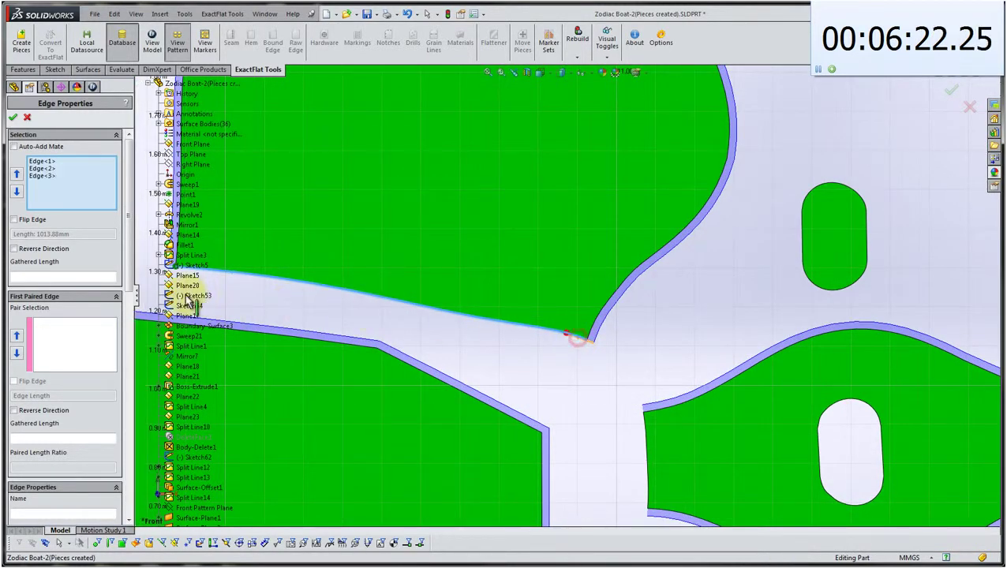
click(128, 263)
drag(128, 314, 130, 383)
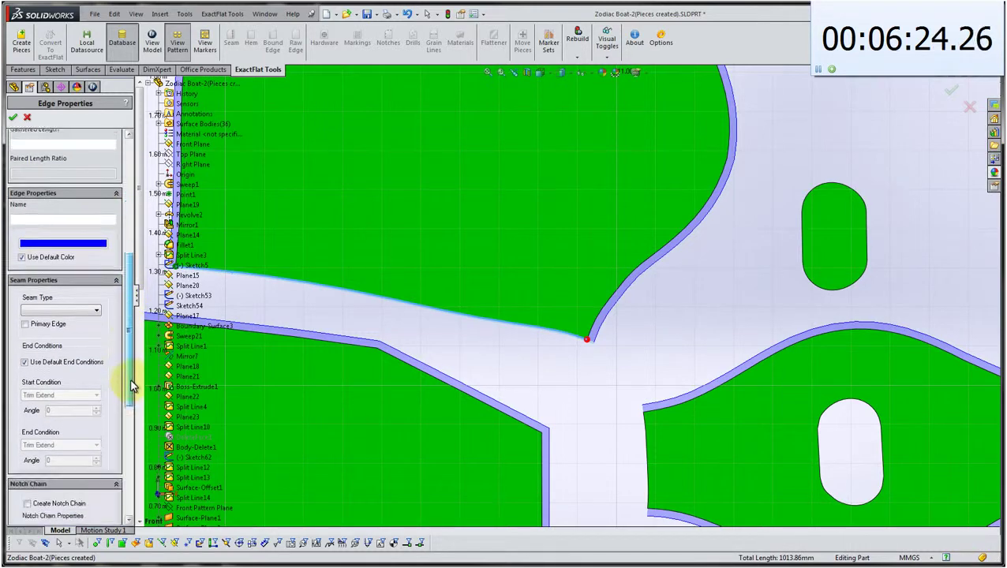
click(97, 307)
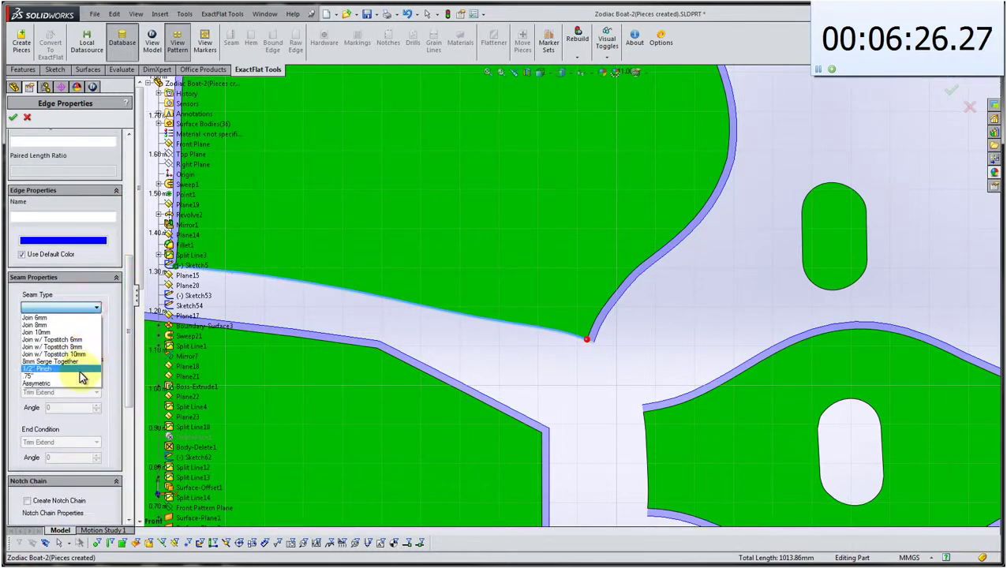
click(83, 377)
click(12, 118)
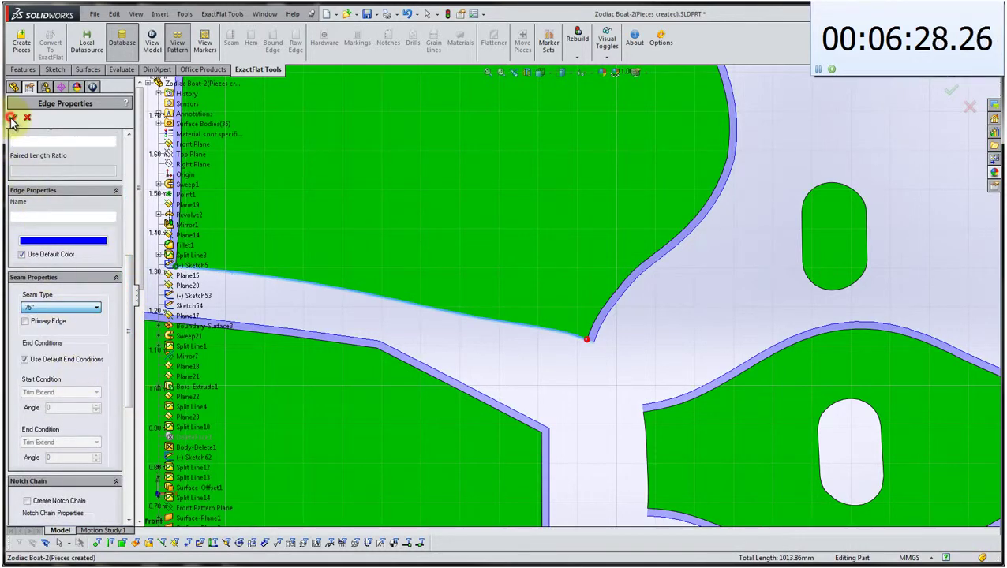
click(690, 334)
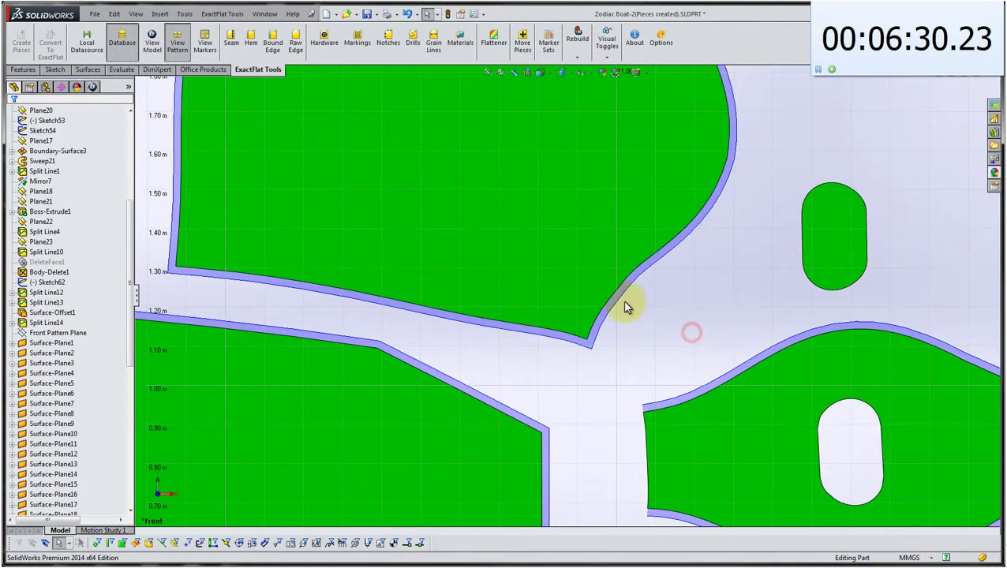
Deselect and zoom to fit all flattened pieces with their seam outlines.
scroll(624, 298, up, 6)
scroll(448, 345, down, 2)
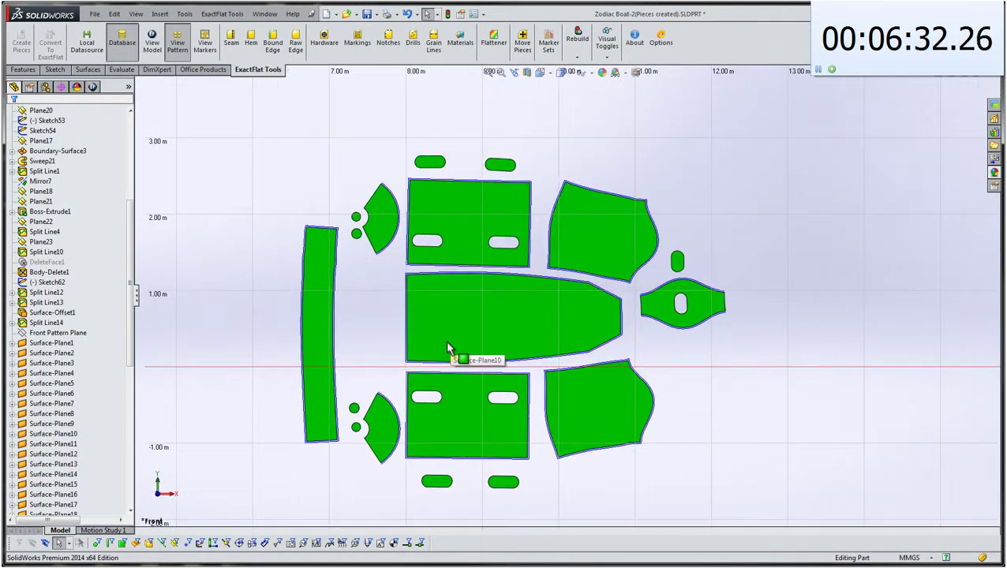
click(713, 175)
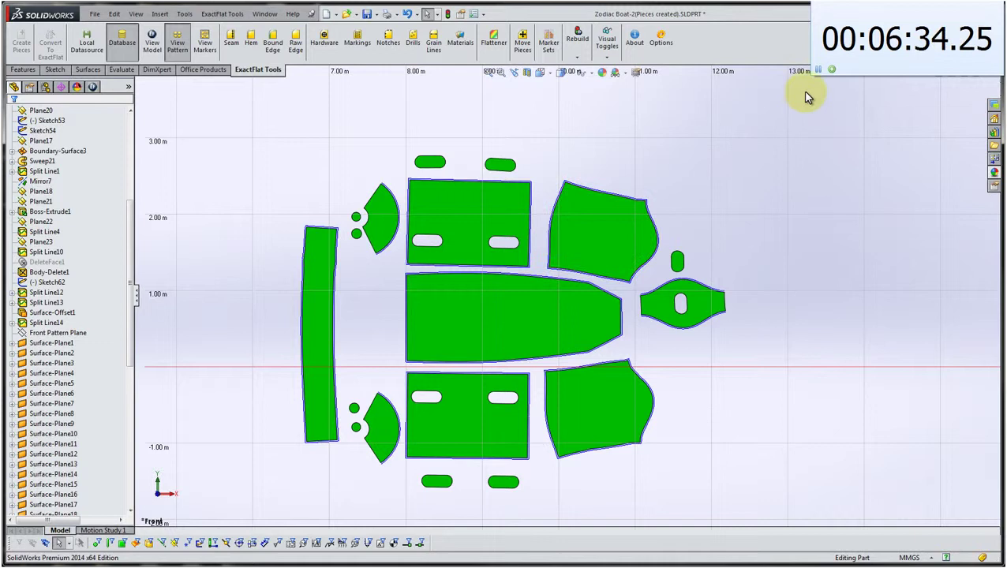
click(818, 70)
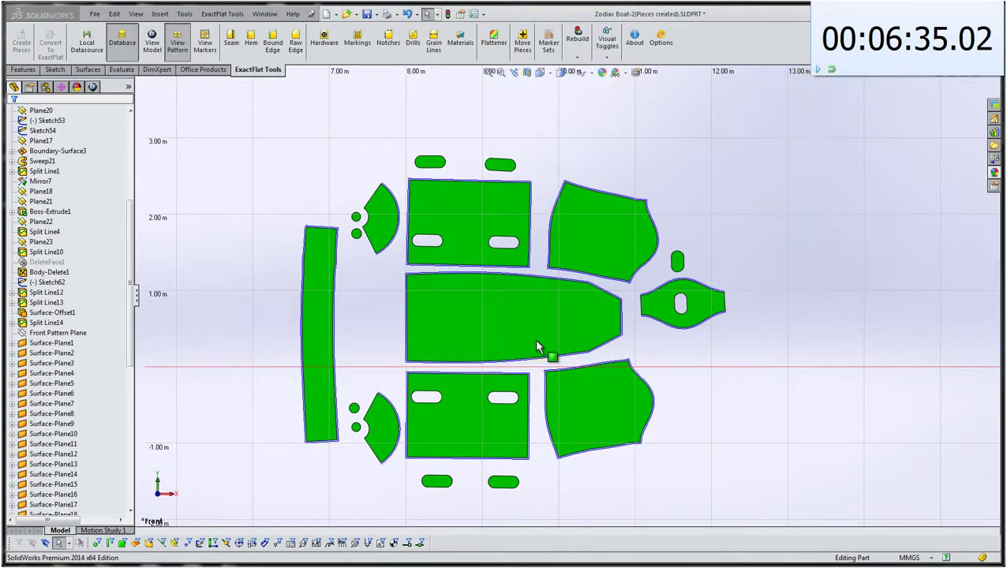
middle_click(247, 419)
middle_click(248, 418)
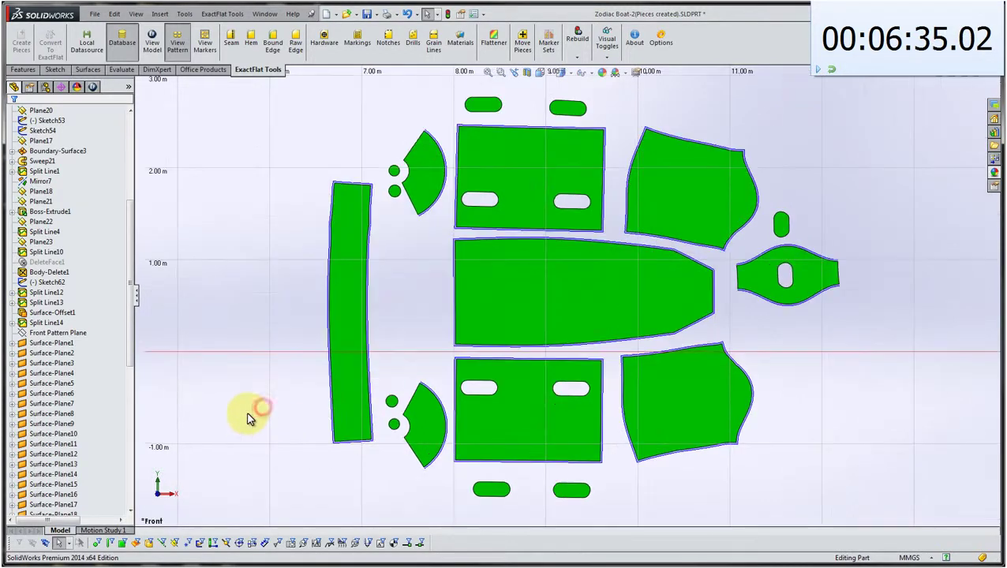